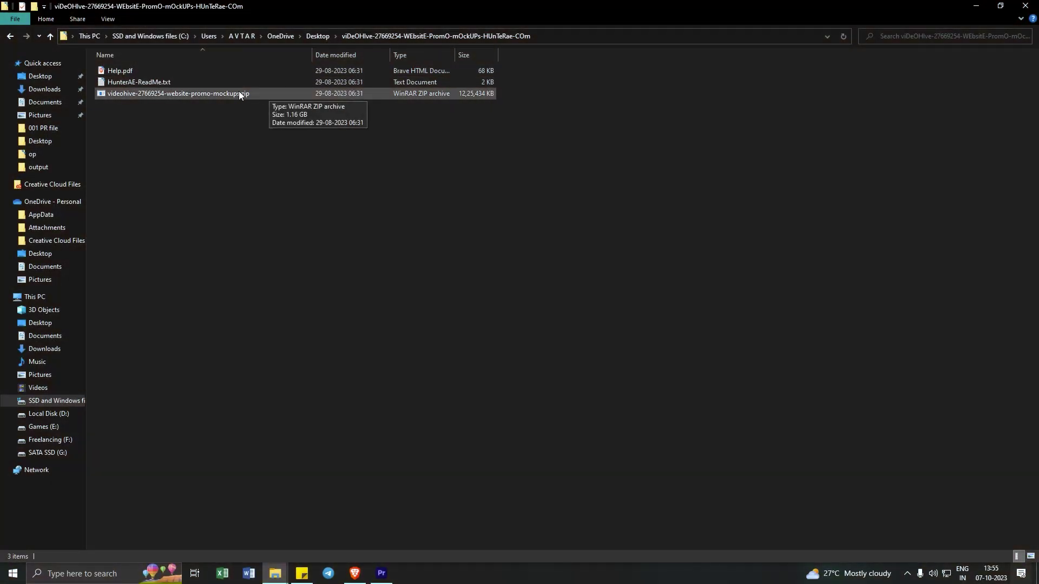
Step: Extract the mockups zip with WinRAR, launch After Effects, and select the extracted folder
right_click(238, 91)
left_click(281, 154)
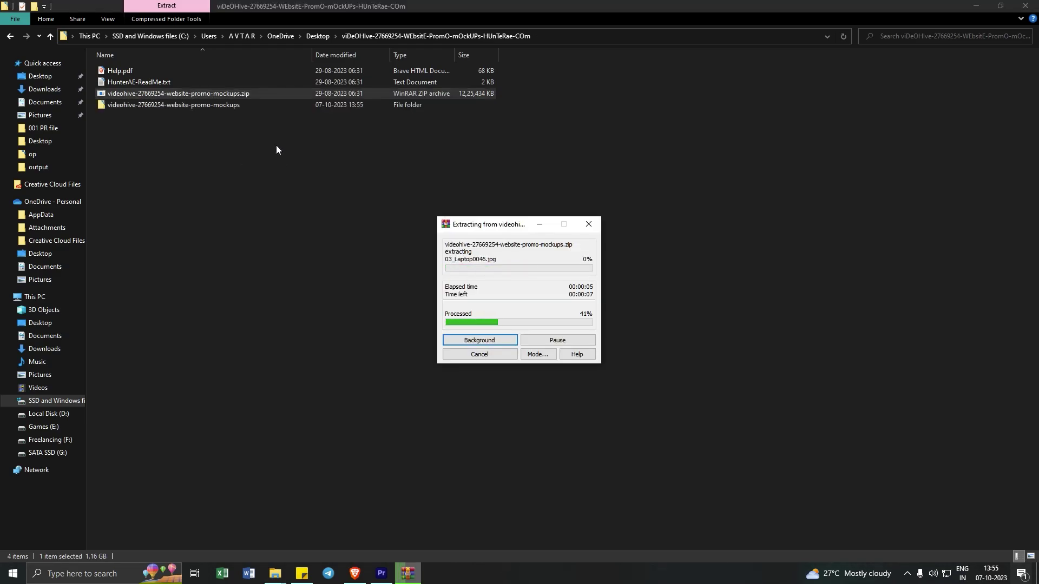
key("super")
left_click(220, 402)
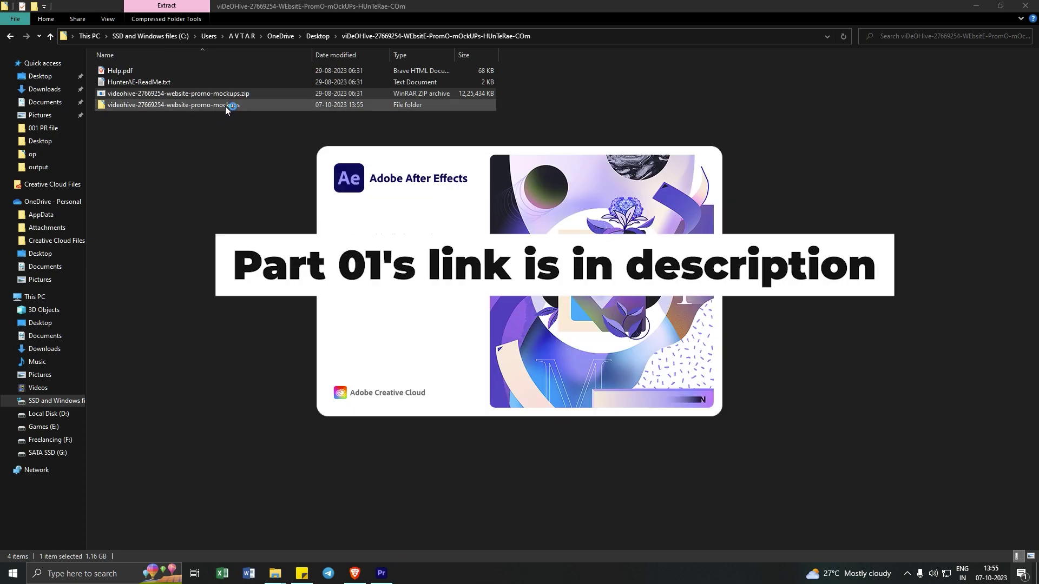
left_click(223, 108)
Step: Open the extracted folder and launch Website Promo - Mockups.aep in After Effects
double_click(223, 108)
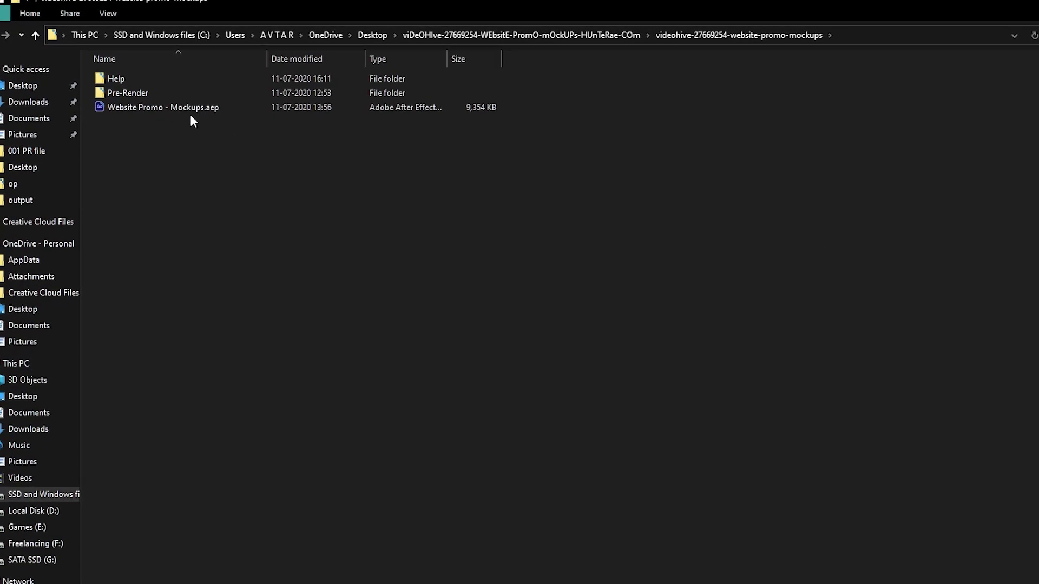
double_click(185, 107)
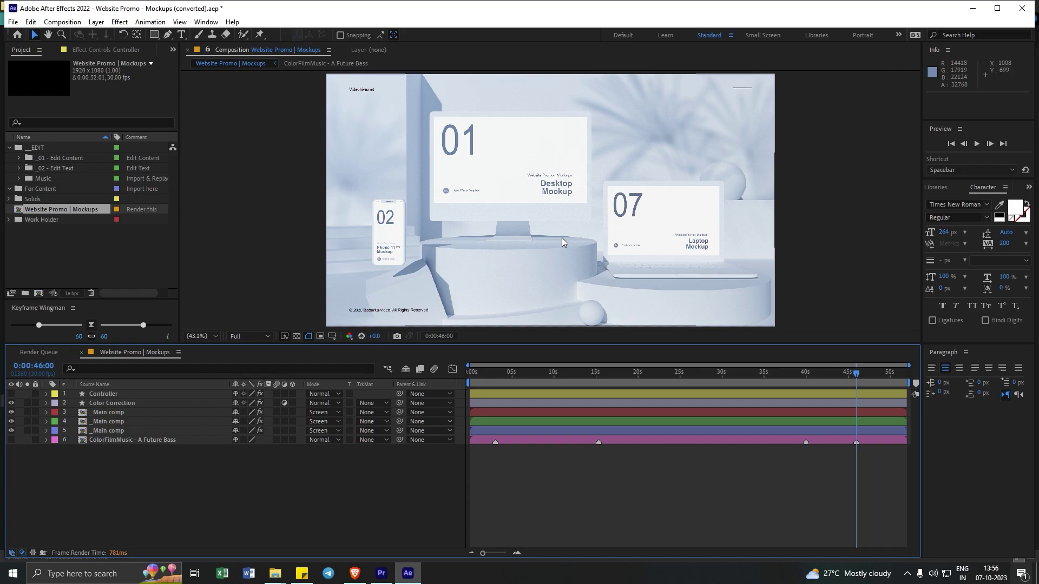
Step: Preview the promo frames at about 1, 7 and 22 seconds on the timeline
left_click(501, 397)
key("Home")
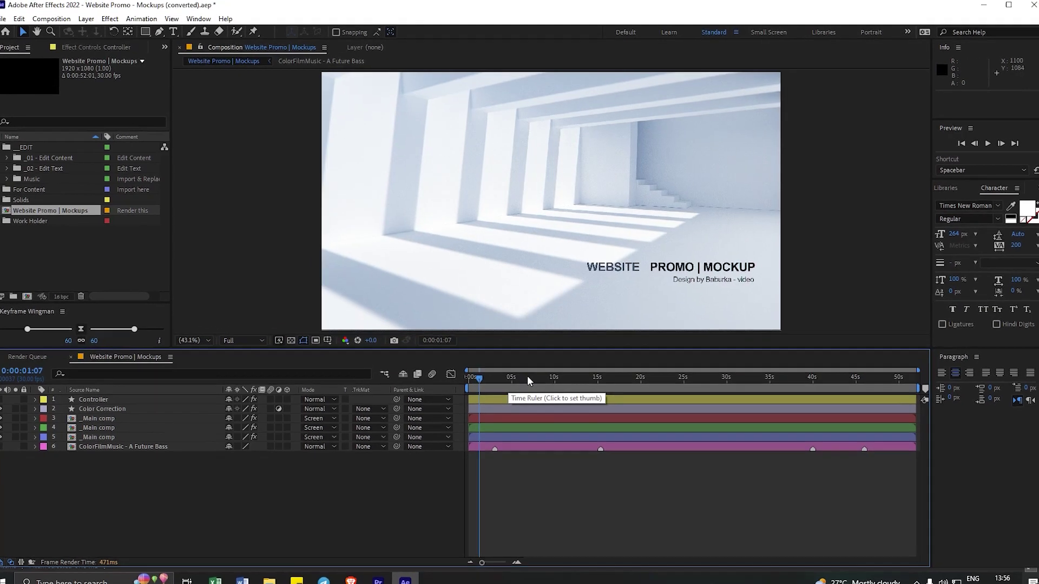
left_click(527, 376)
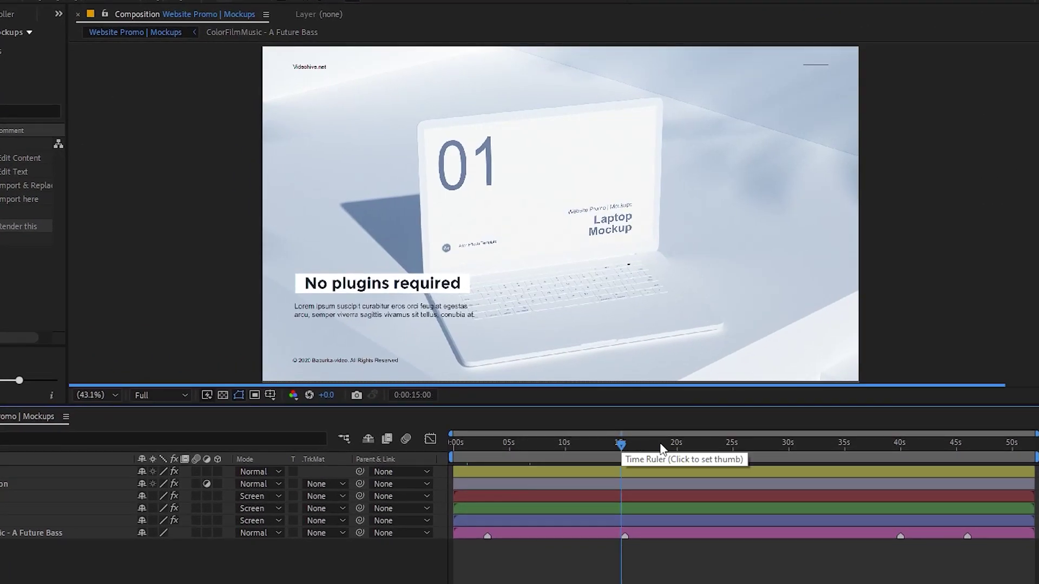
left_click(695, 430)
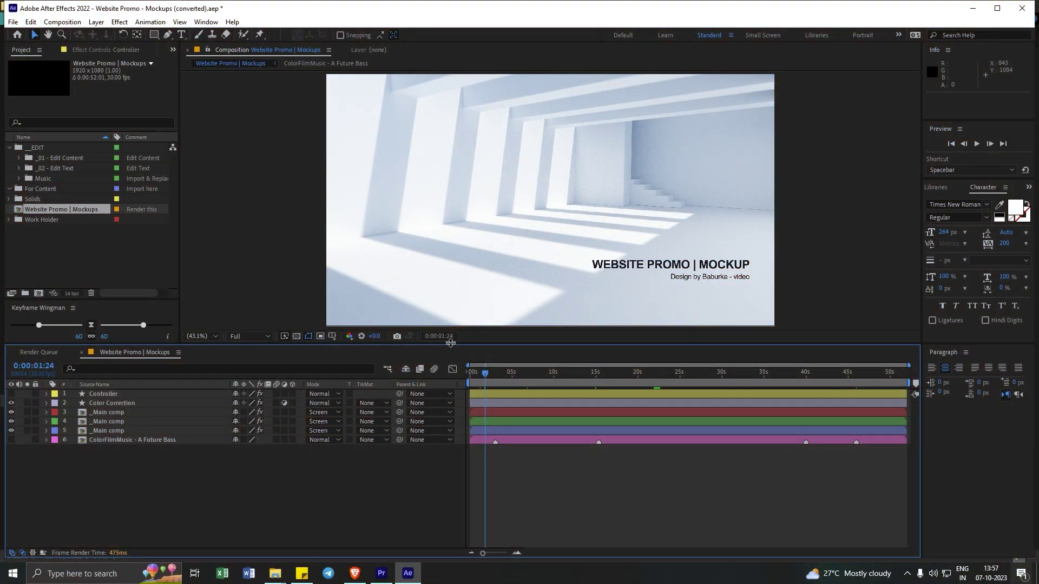
Step: Enlarge the composition viewer and preview the slides at about 14 and 27 seconds
left_click_drag(451, 343, 450, 380)
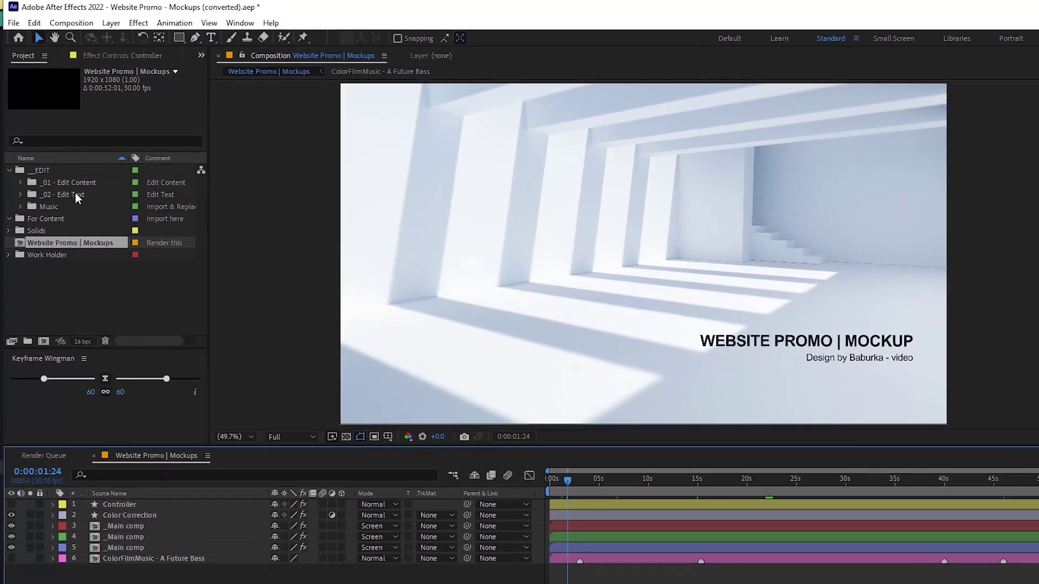
left_click(55, 175)
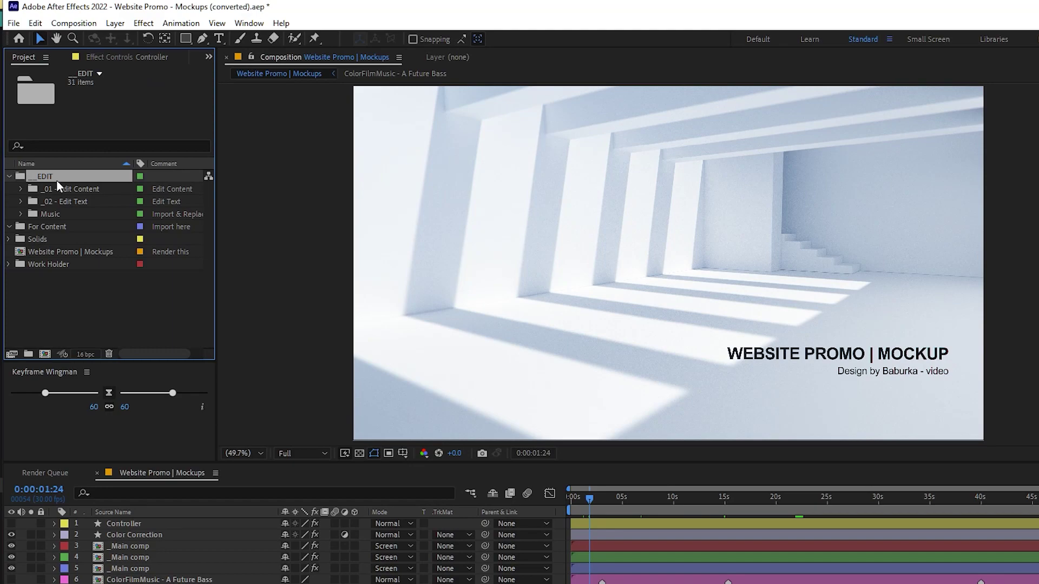
left_click(11, 176)
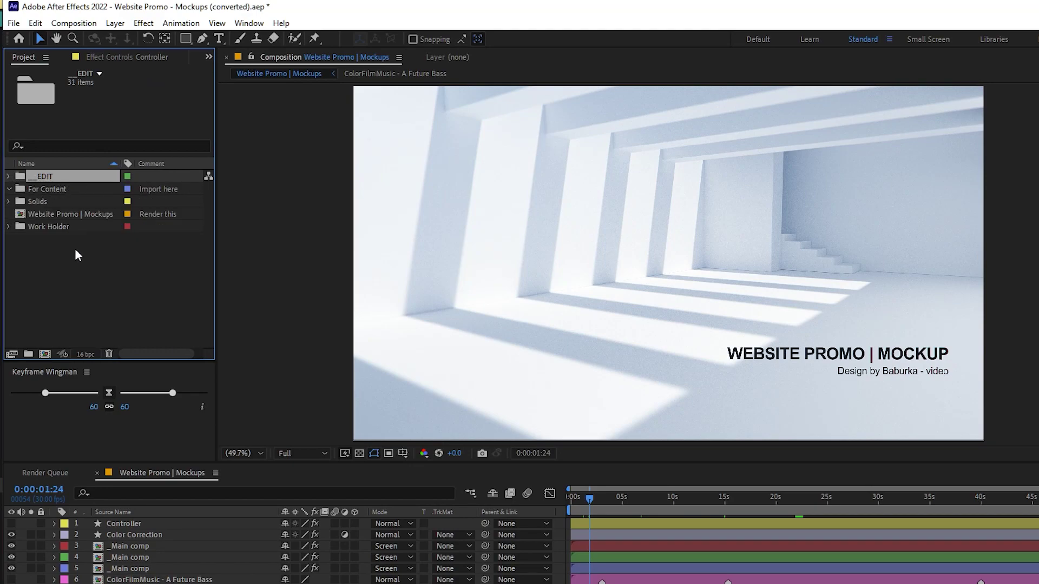
left_click(734, 503)
left_click(856, 505)
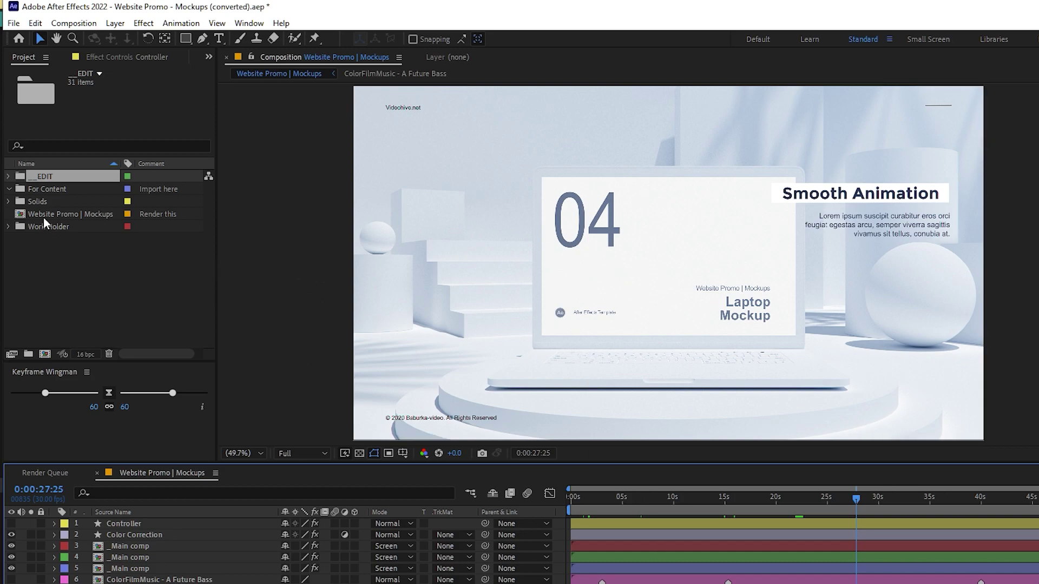
Step: Expand the EDIT and Music folders, open ColorFilmMusic - A Future Bass, then return to Website Promo | Mockups
left_click(28, 177)
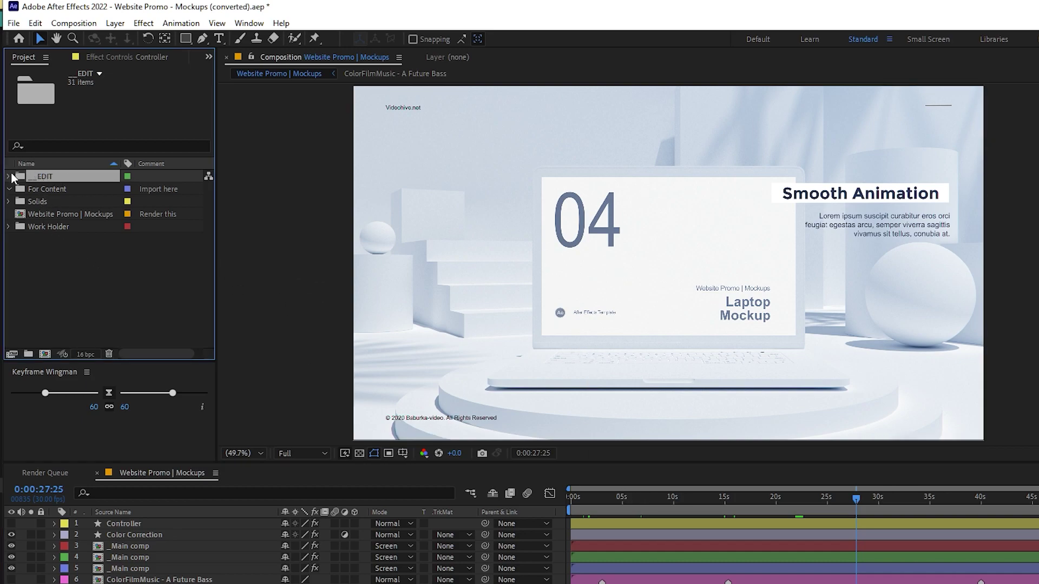
left_click(10, 177)
left_click(84, 188)
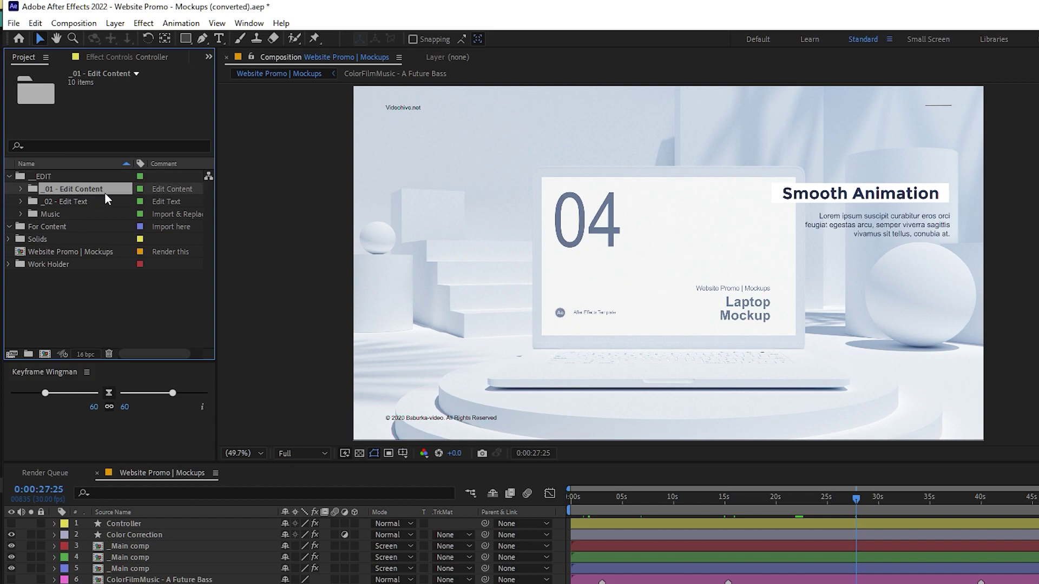
left_click(70, 201)
left_click(52, 212)
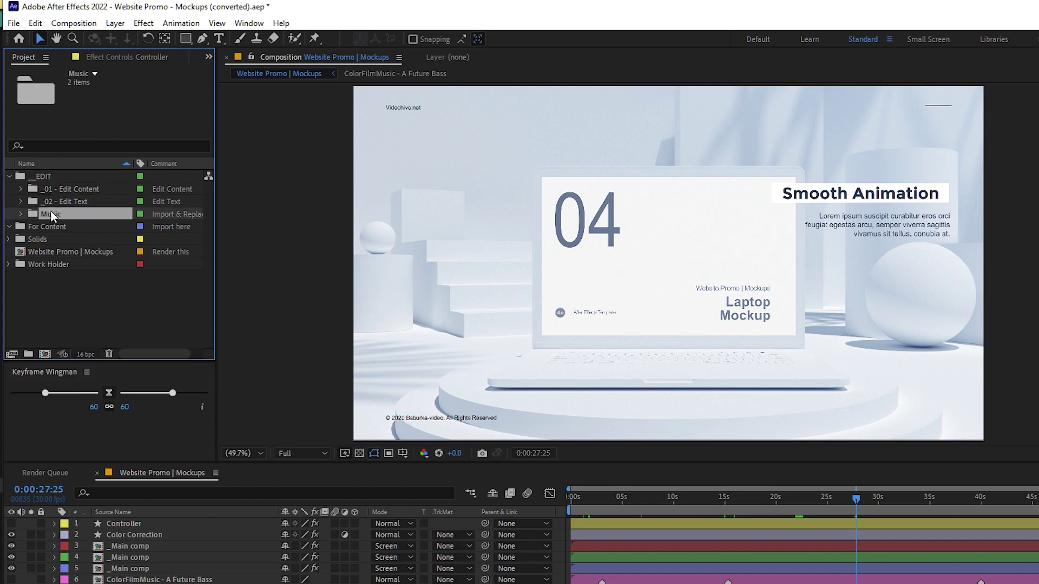
left_click(21, 214)
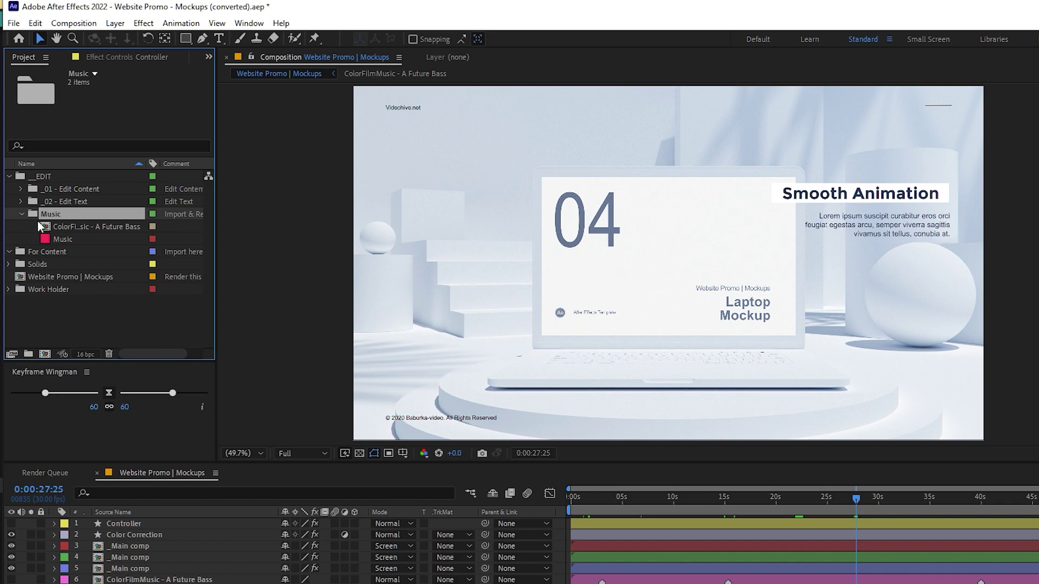
double_click(74, 223)
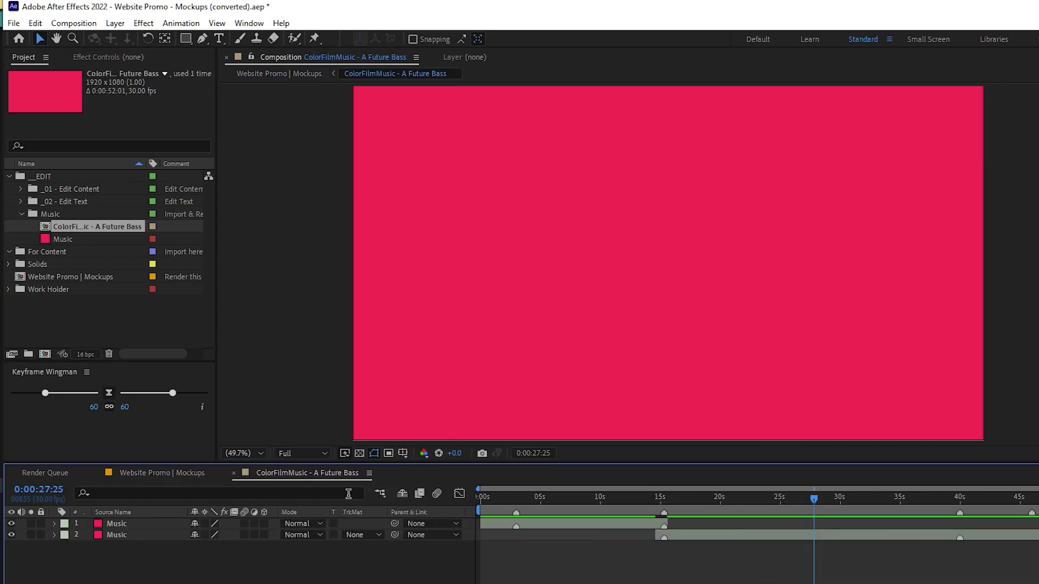
left_click(178, 472)
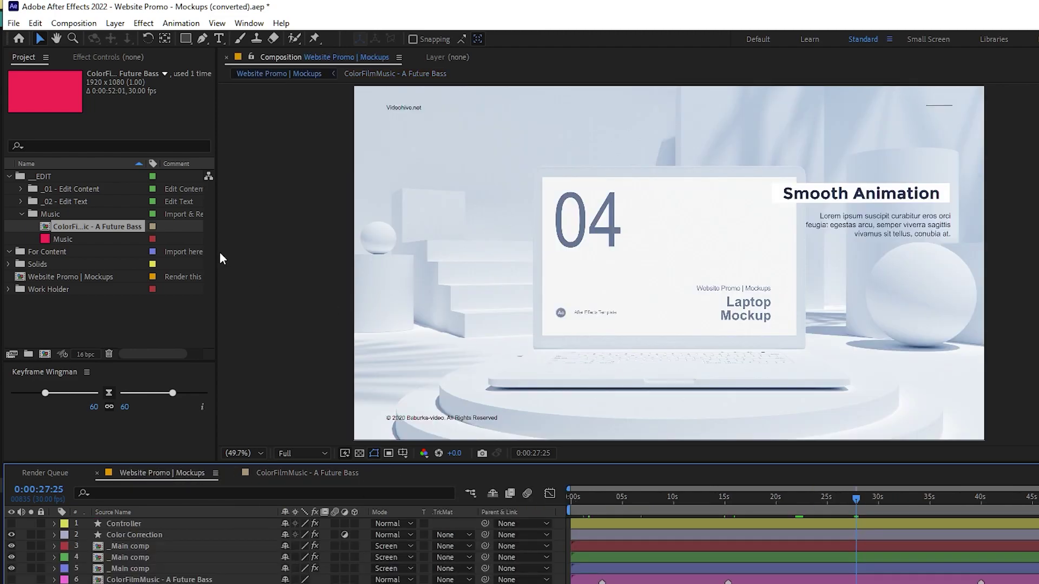
Step: Open 00 Intro Text from _02 - Edit Text and view its title and credit layers at frame 18
left_click(74, 203)
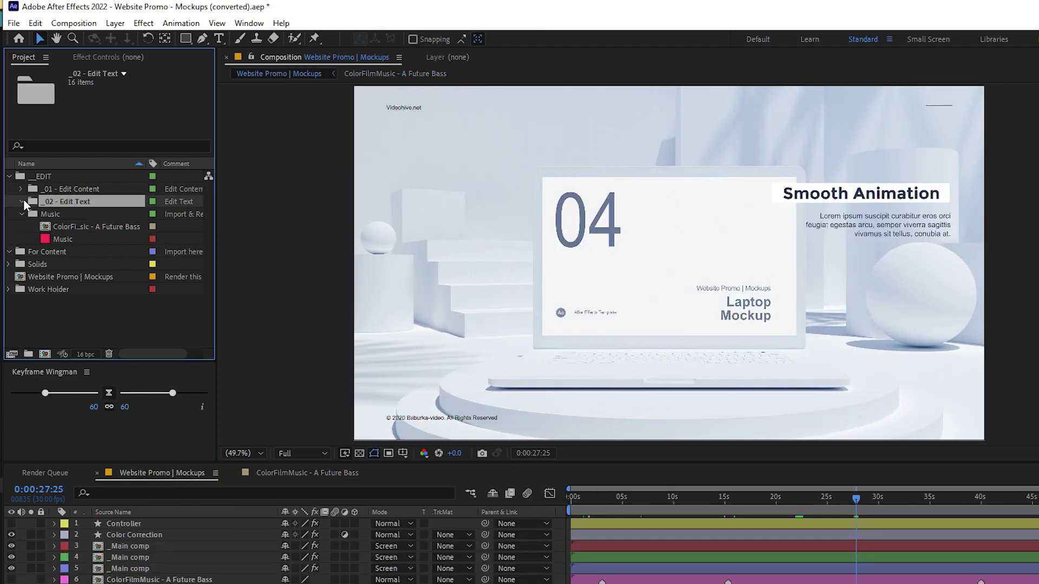
left_click(22, 201)
left_click(82, 189)
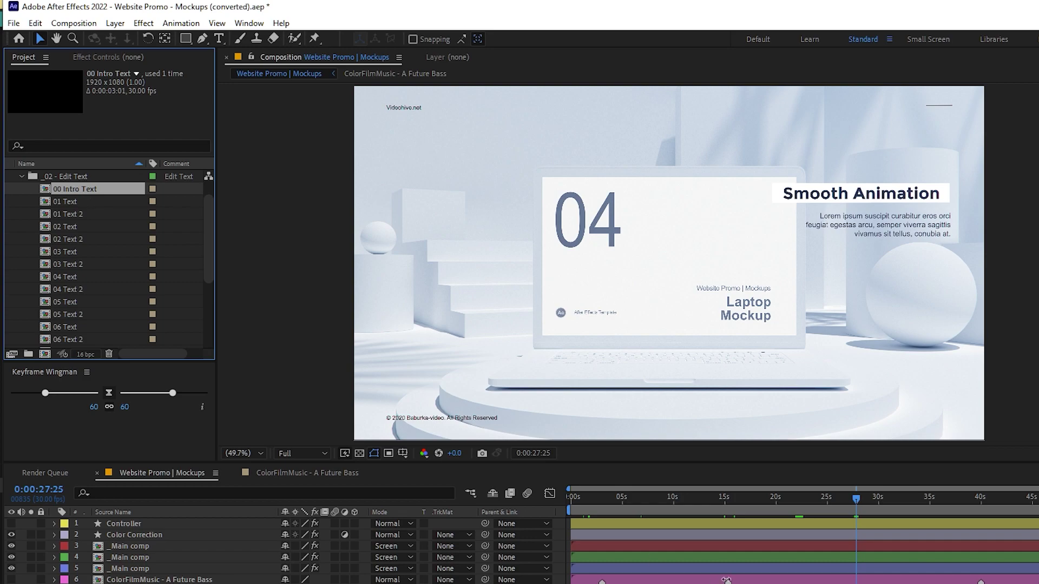
left_click_drag(571, 499, 580, 499)
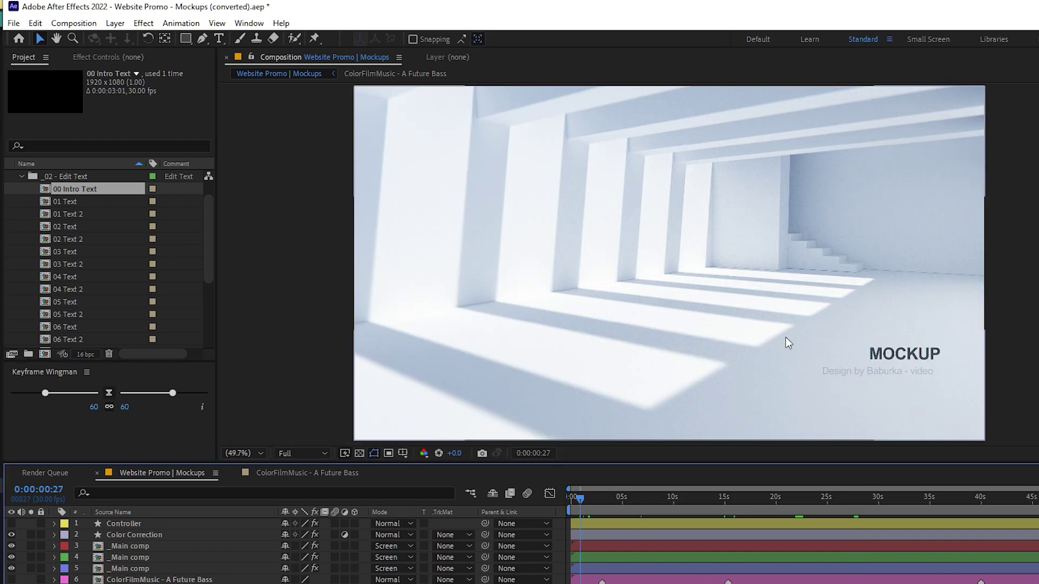
left_click(89, 190)
double_click(89, 190)
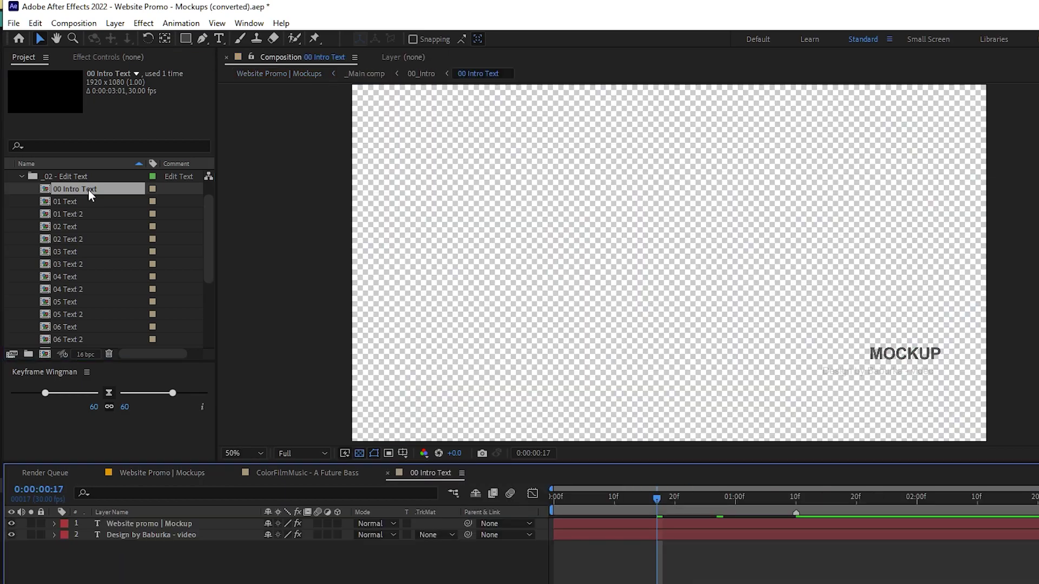
left_click(664, 496)
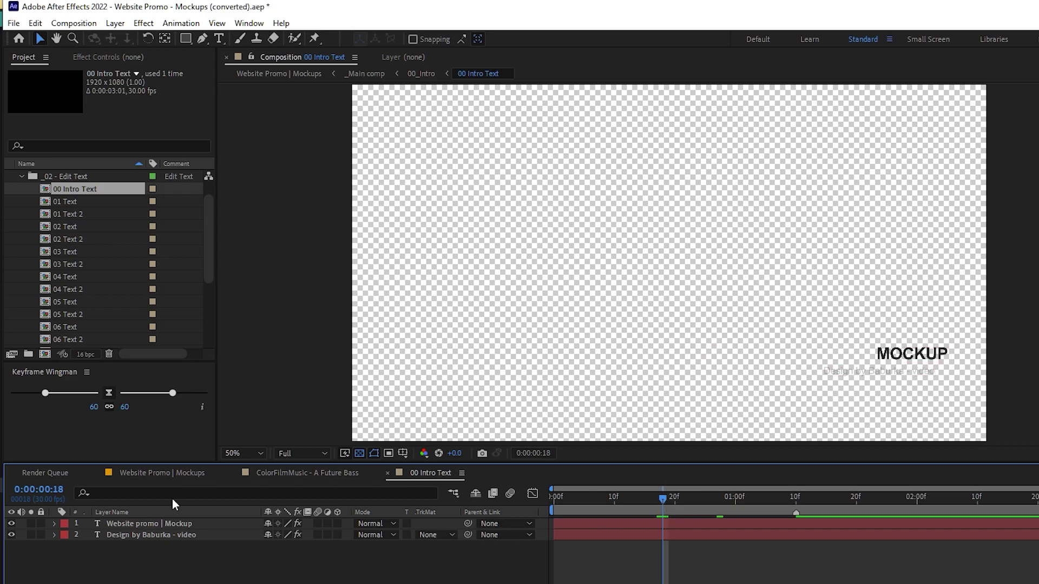
double_click(121, 521)
double_click(133, 535)
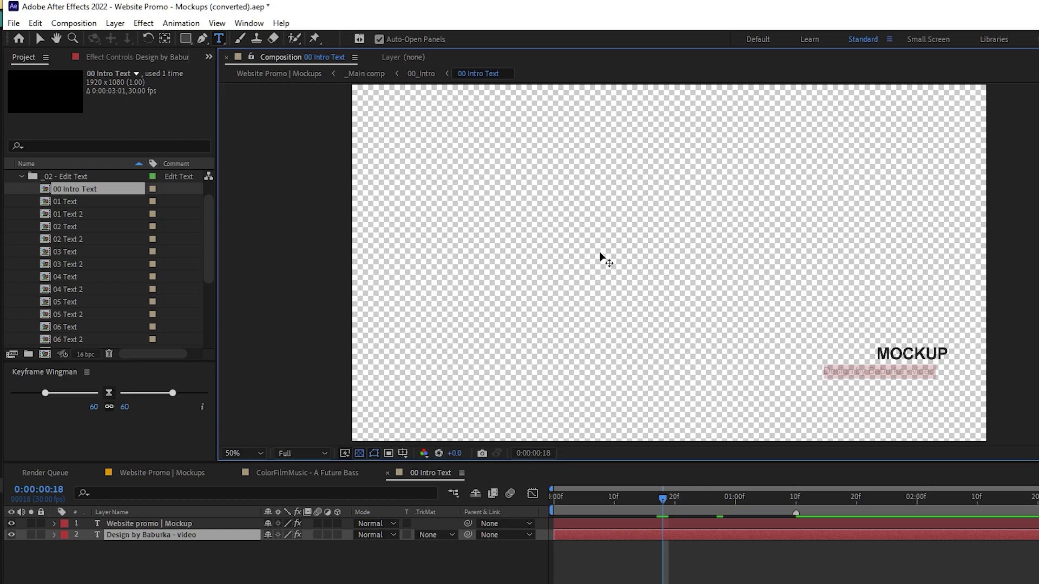
Step: Show a black comp background and set the intro title text color to red FF0000
left_click(358, 454)
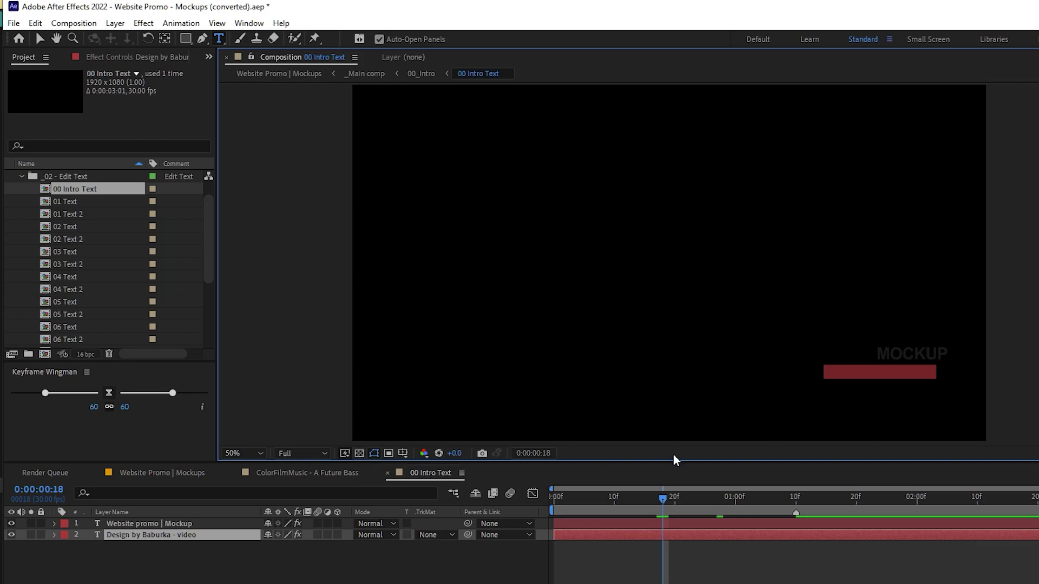
left_click(170, 524)
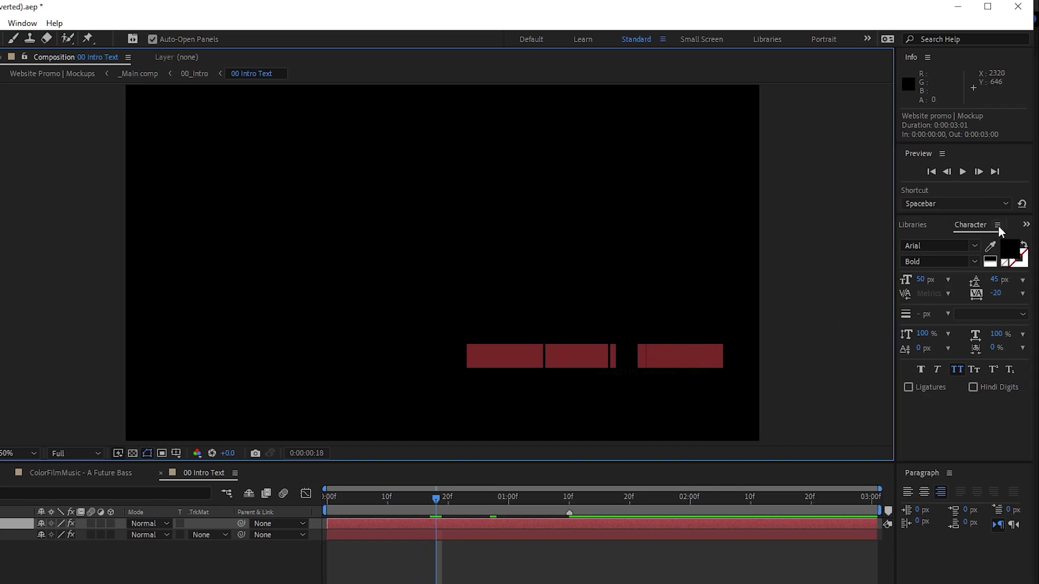
left_click(1010, 251)
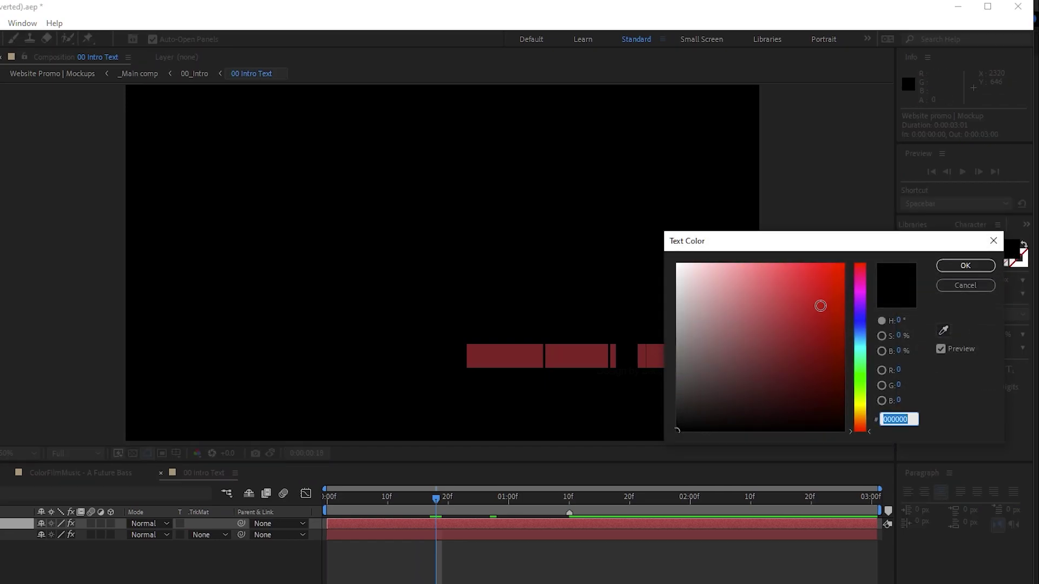
left_click_drag(820, 303, 867, 258)
left_click(966, 272)
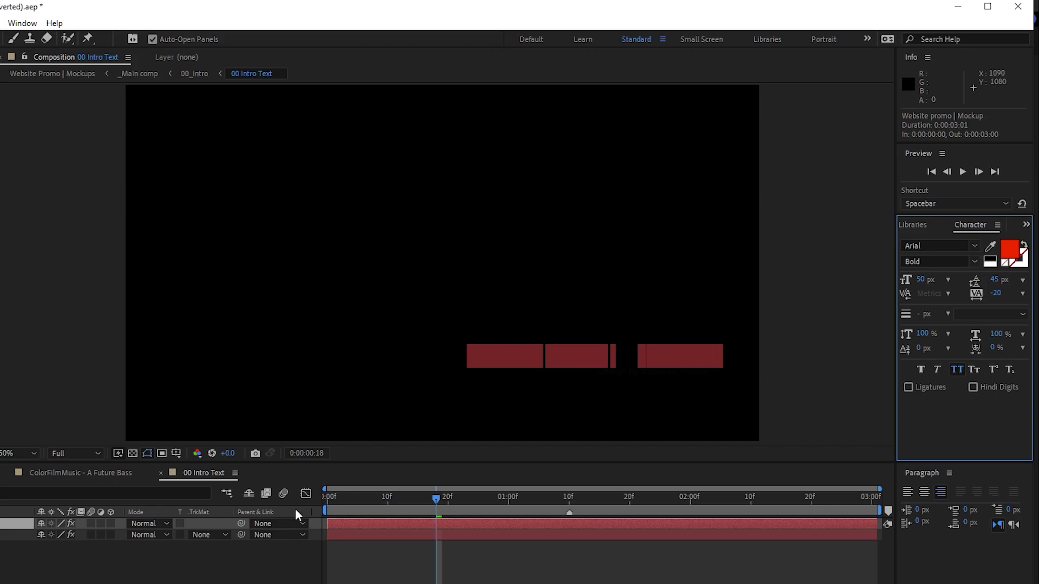
left_click(238, 533)
left_click(746, 405)
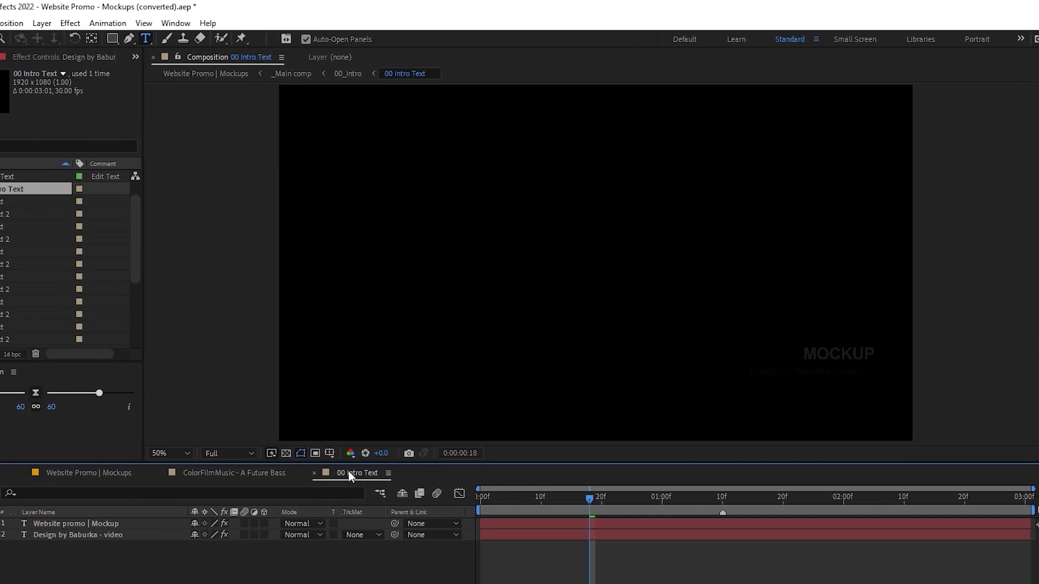
Step: Turn off the Fill effect on the credit-line layer in Effect Controls
left_click(60, 57)
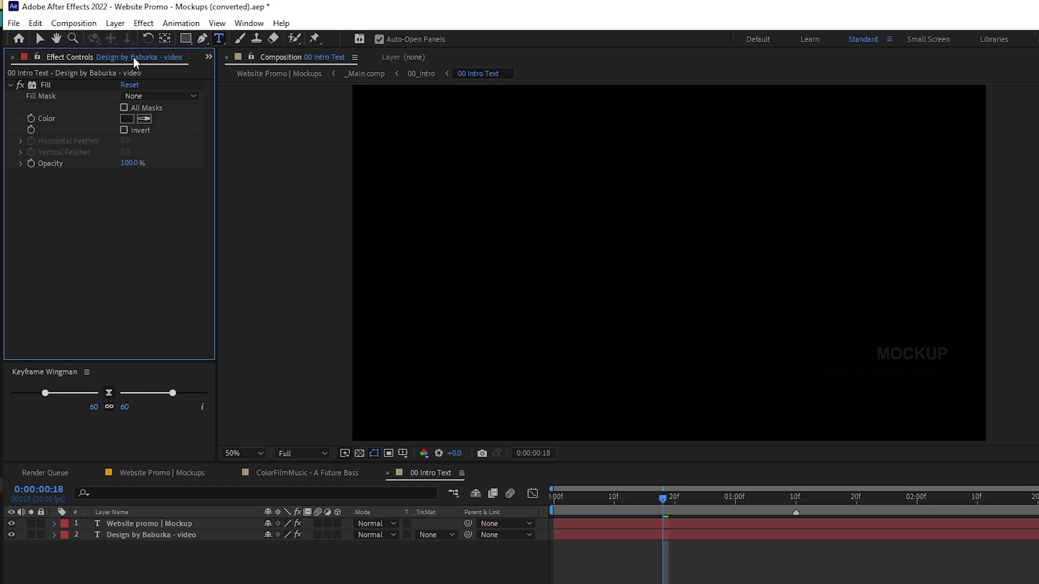
left_click(45, 85)
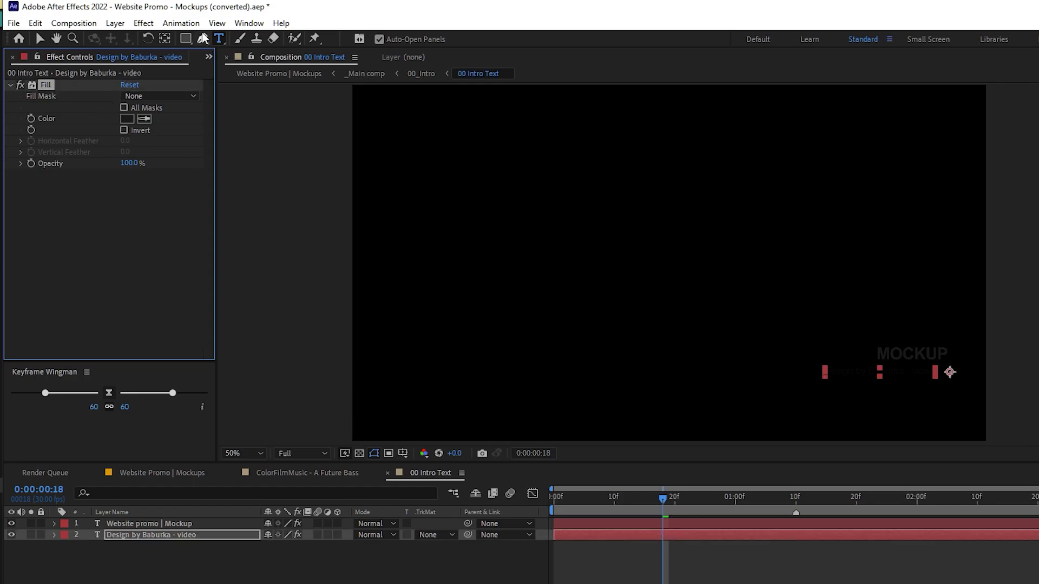
left_click(250, 23)
mouse_move(147, 23)
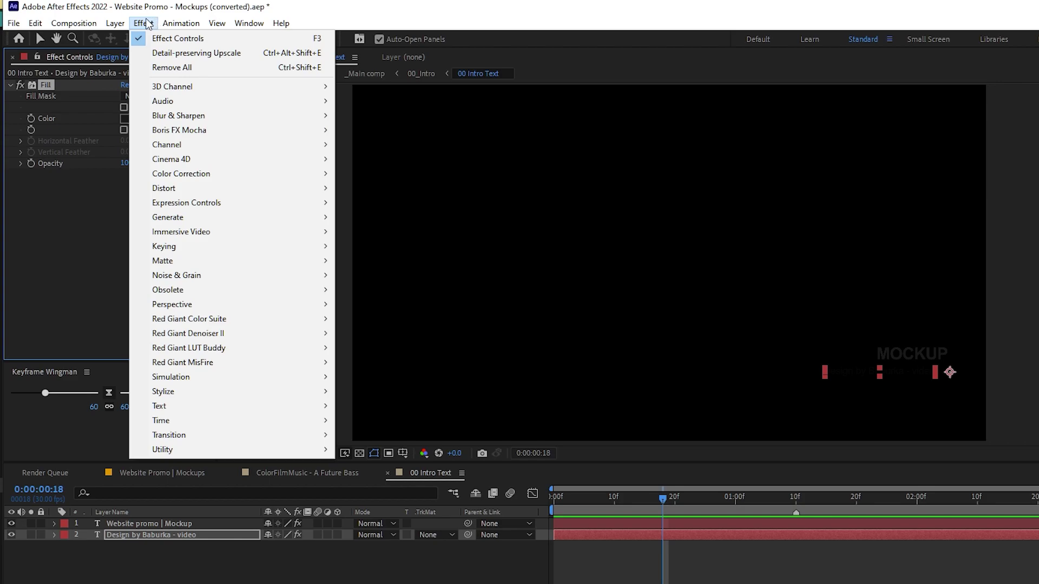
left_click(192, 48)
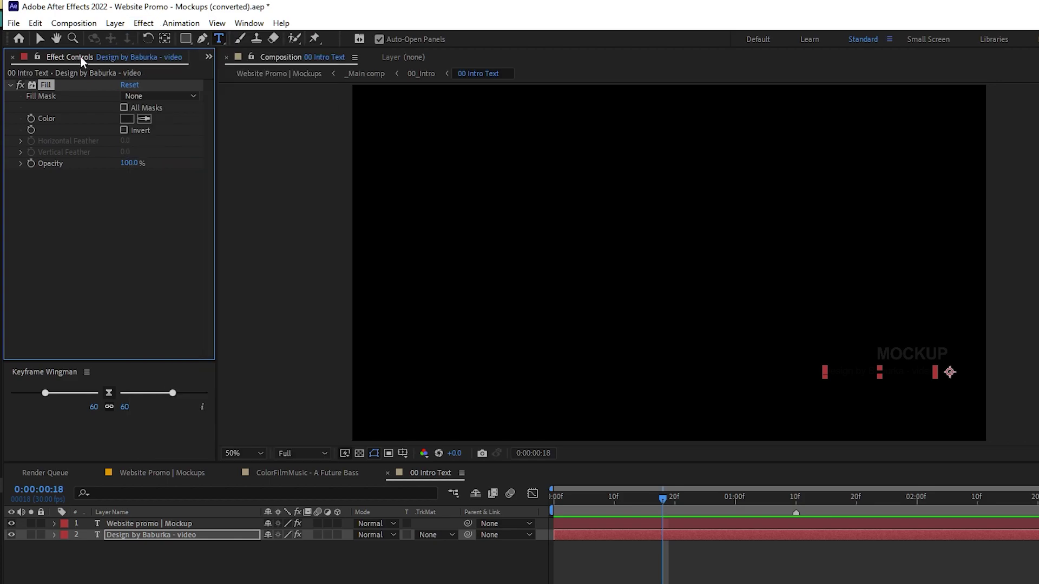
left_click(204, 53)
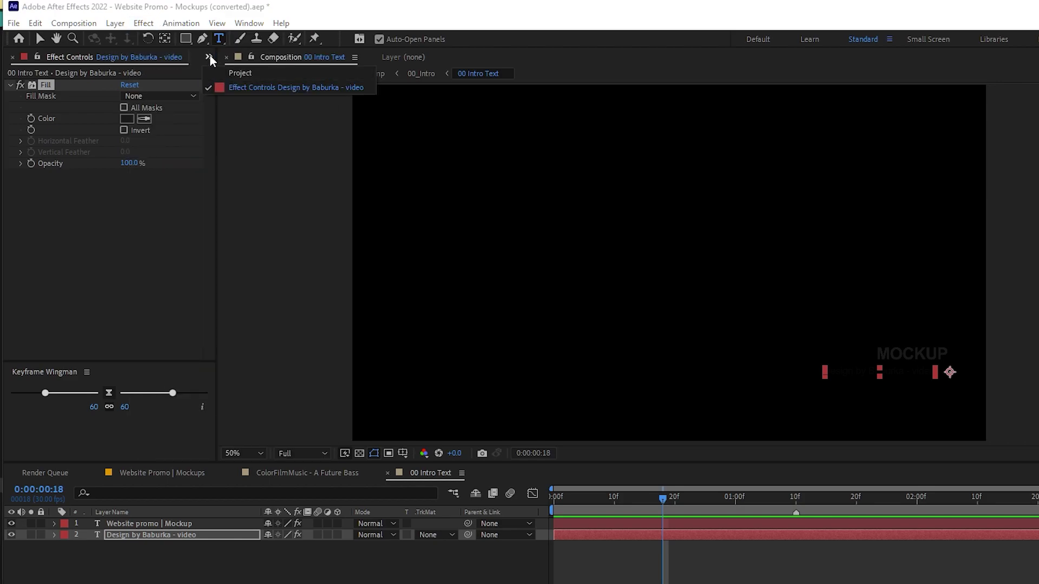
left_click(227, 87)
left_click(53, 91)
left_click(19, 85)
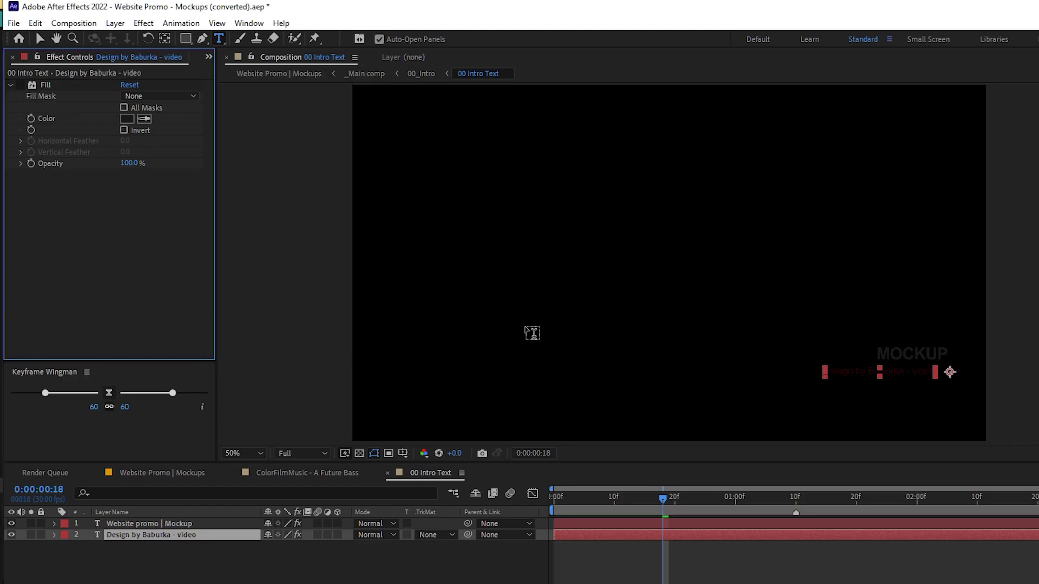
Step: Preview the title animation from frame 14 with the title layer selected
left_click(639, 506)
left_click(211, 523)
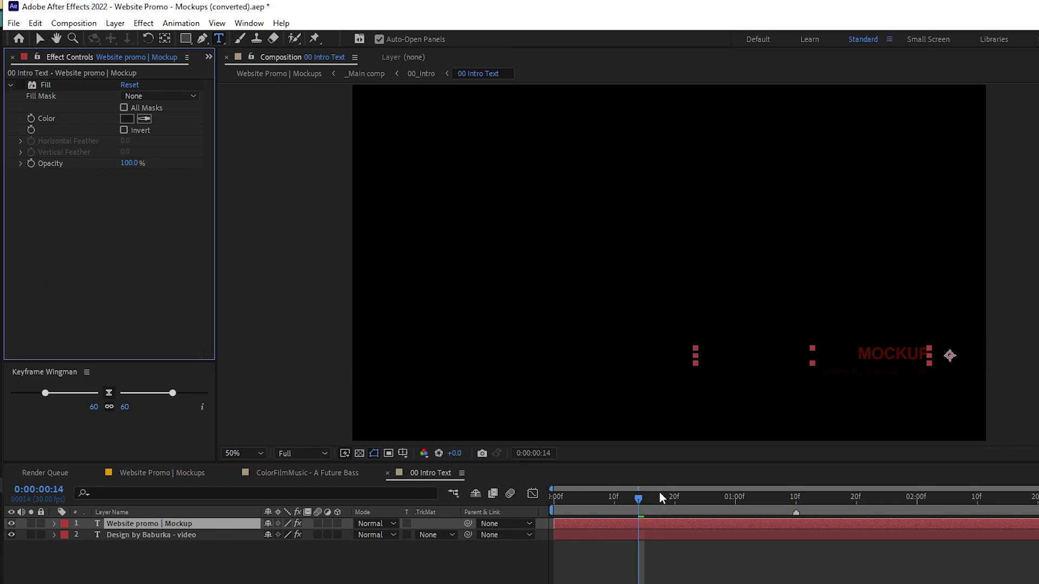
key("space")
Step: Close the ColorFilmMusic and 00 Intro Text tabs and reopen 00 Intro Text from the Project panel
left_click(322, 473)
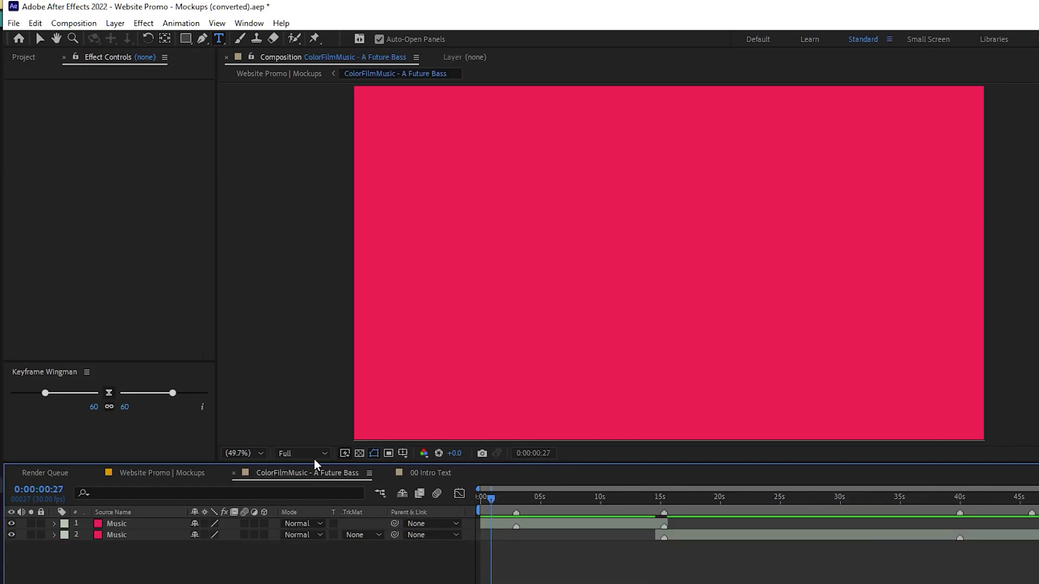
left_click(35, 54)
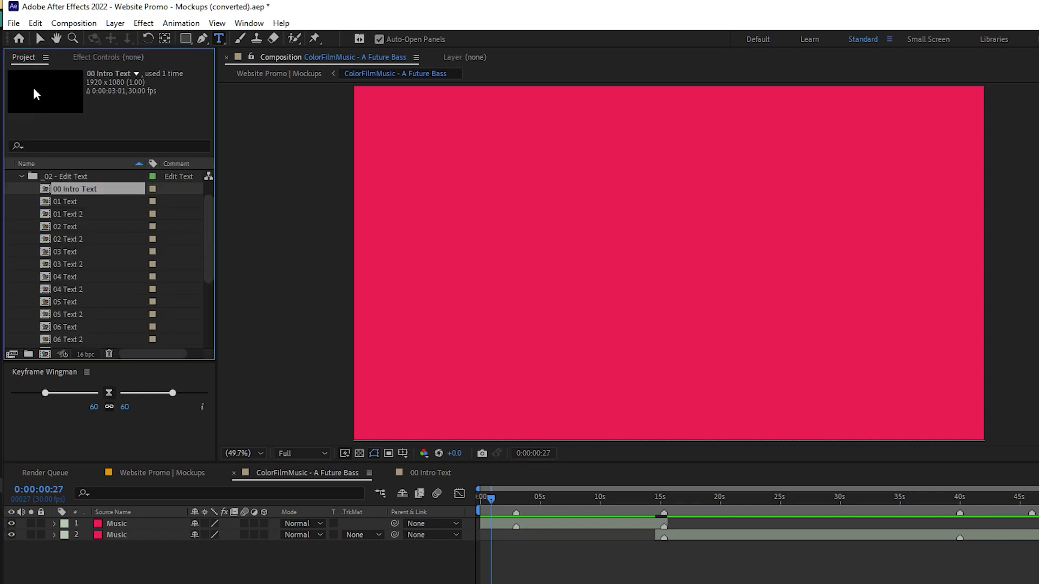
left_click(72, 200)
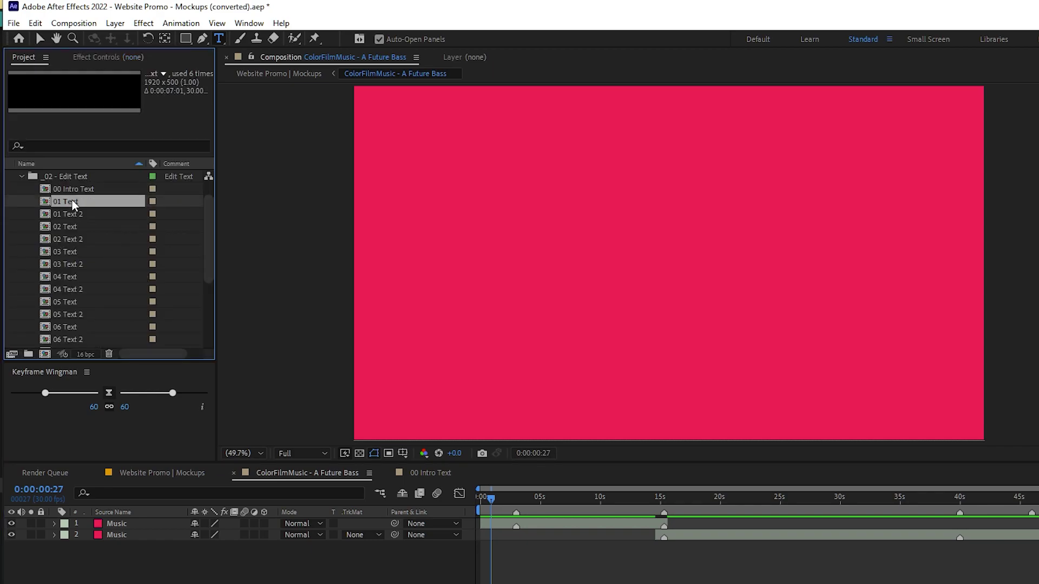
left_click(159, 473)
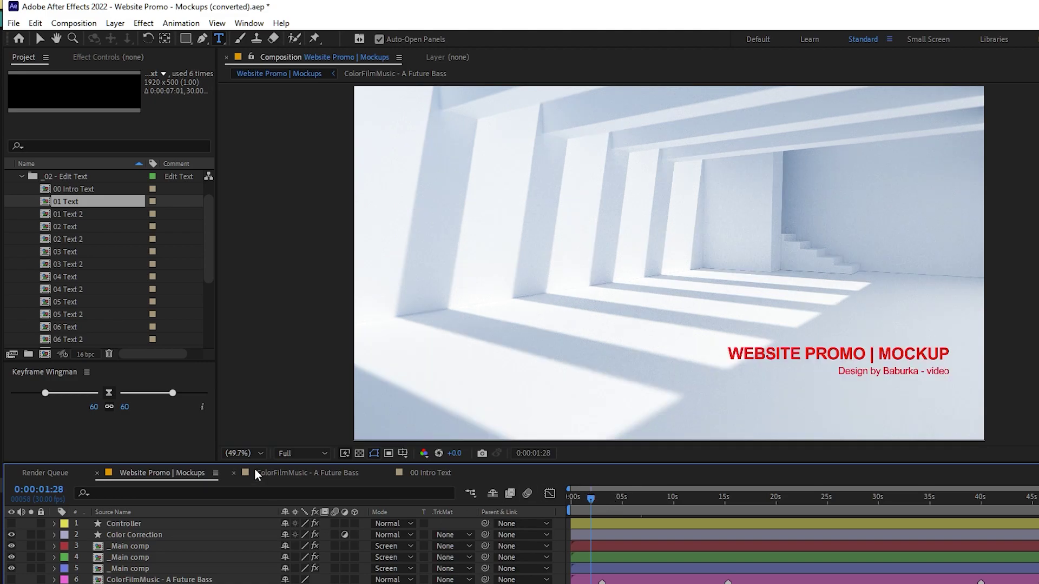
left_click(238, 473)
left_click(237, 473)
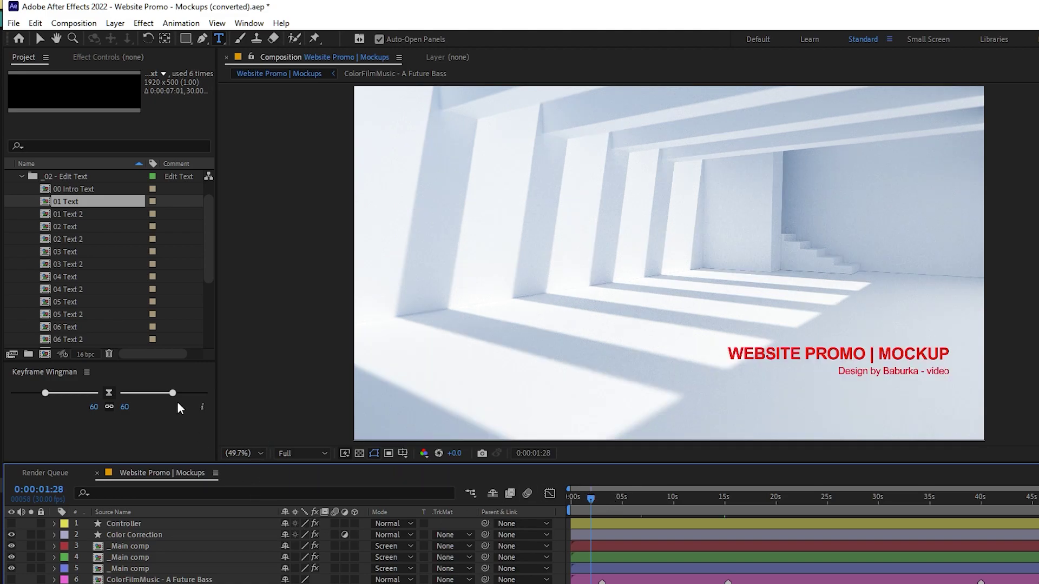
left_click(79, 189)
double_click(79, 189)
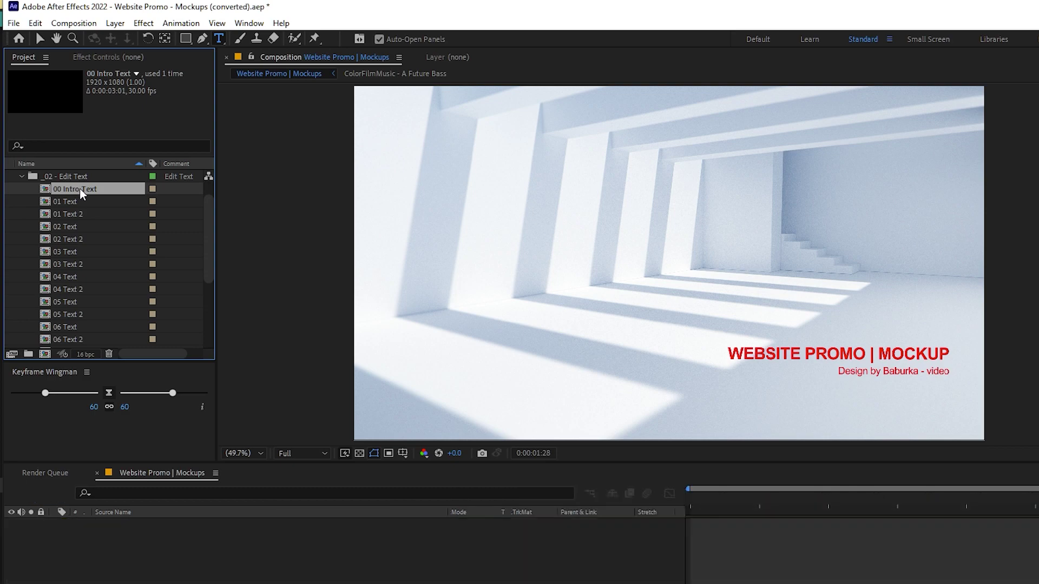
Step: Change the intro title from Website Promo | Mockup to Practice | Mockup
left_click(145, 516)
left_click(152, 562)
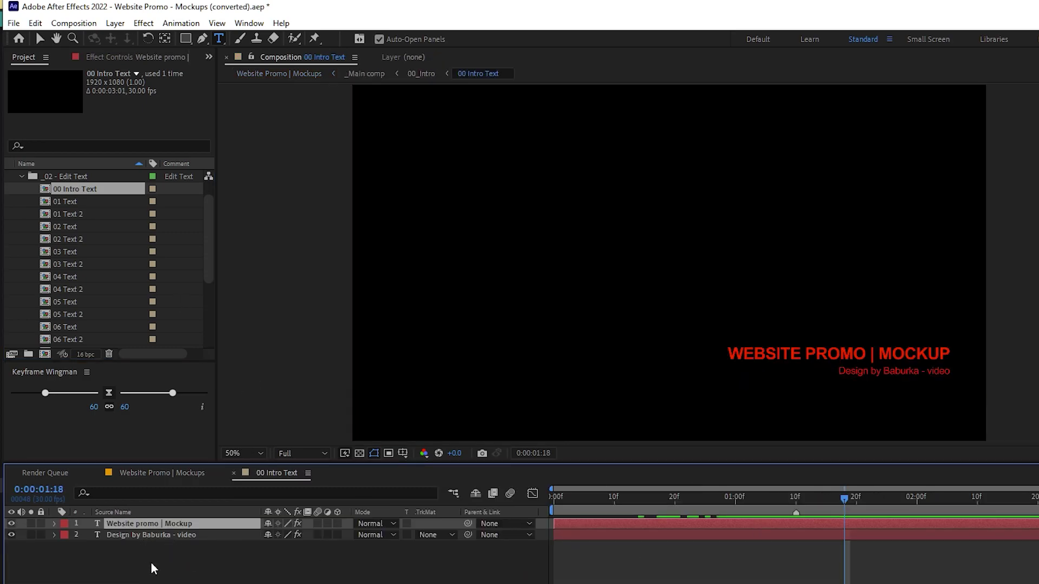
double_click(135, 524)
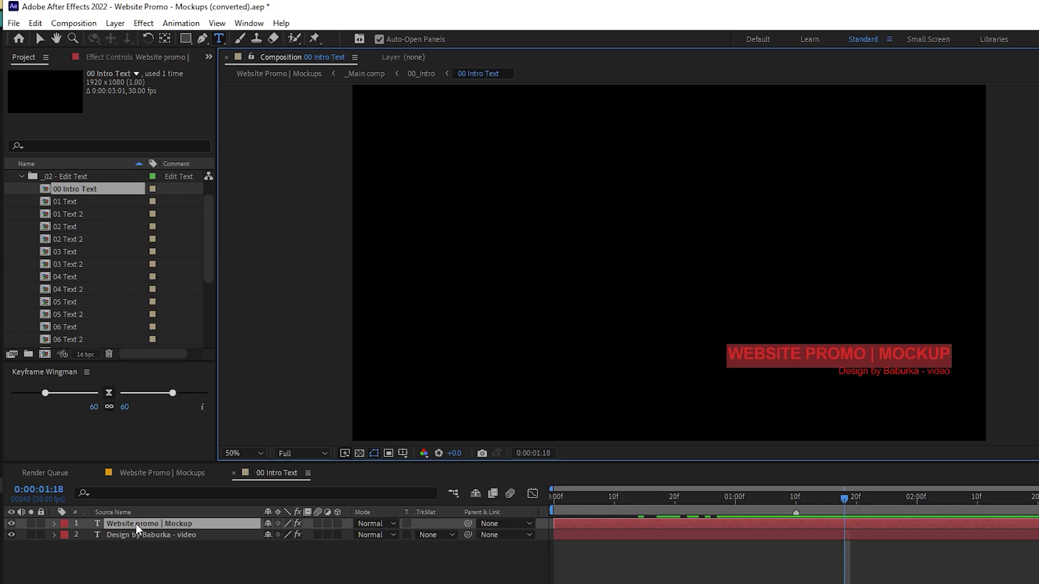
key("Home")
key("ctrl+shift+Right")
key("ctrl+shift+Right")
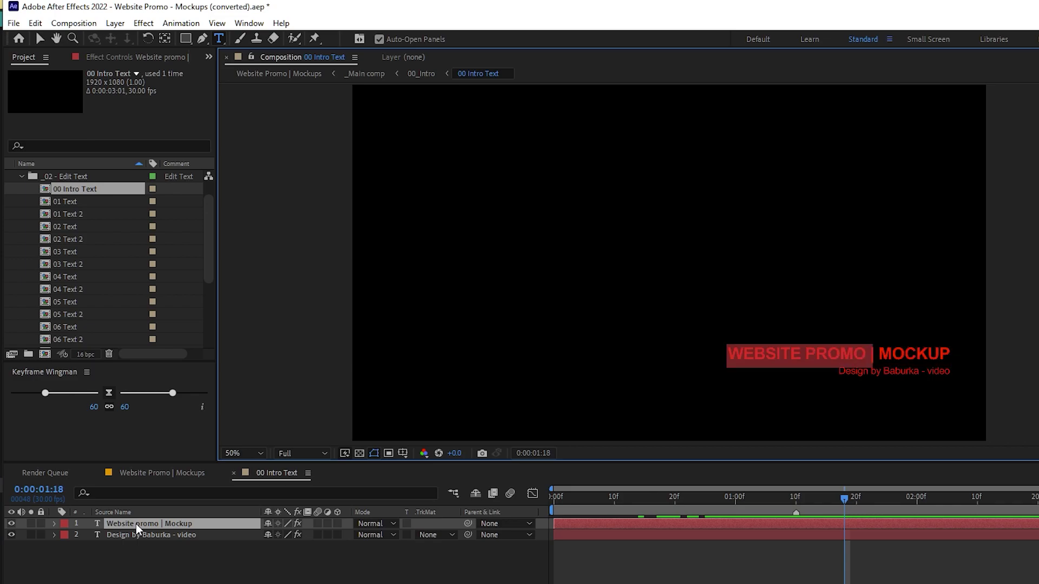
type("Practice")
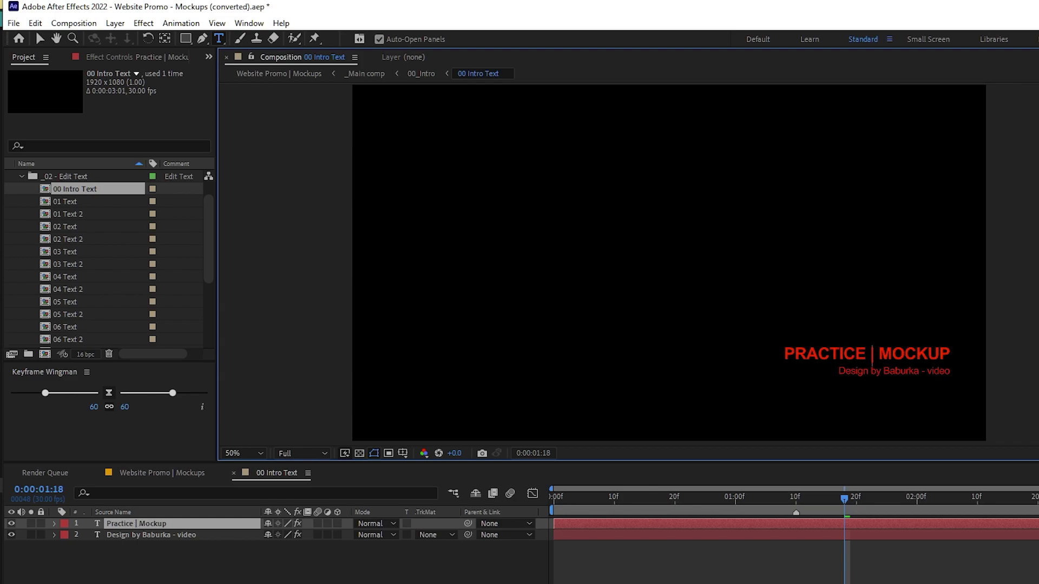
Step: Rewrite the credit line as a 'Video tutorial' credit with the author's name
double_click(146, 535)
key("Home")
key("ctrl+shift+Right")
type("Video tutorial")
key("ctrl+Right")
key("ctrl+shift+Right")
type("Ram")
key("ctrl+Right")
key("shift+End")
type("Avtar")
left_click(176, 474)
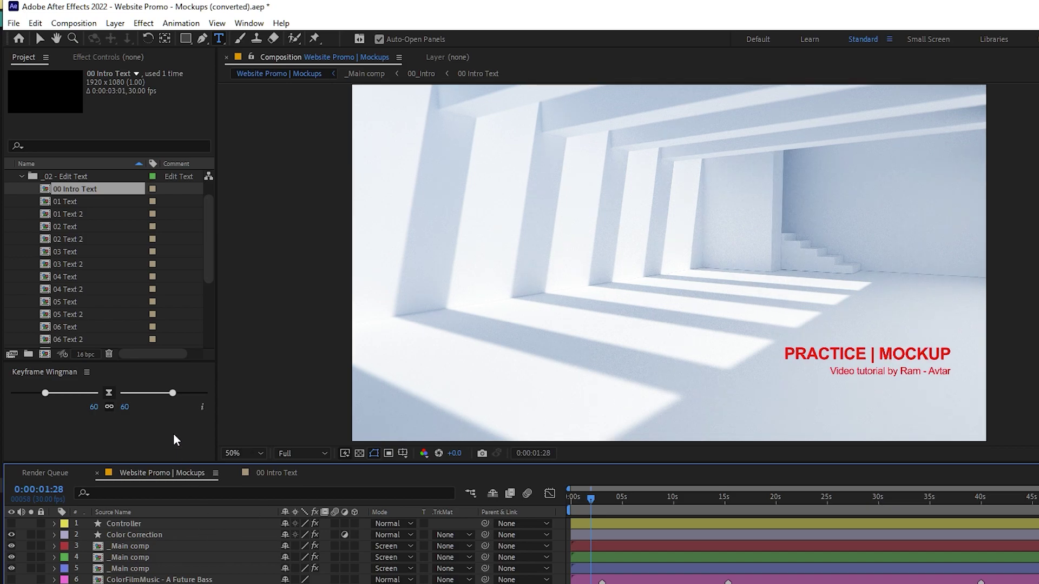
Step: Move the main comp's playhead to the 01 Laptop Mockup slide at 0:00:03:22
left_click(83, 201)
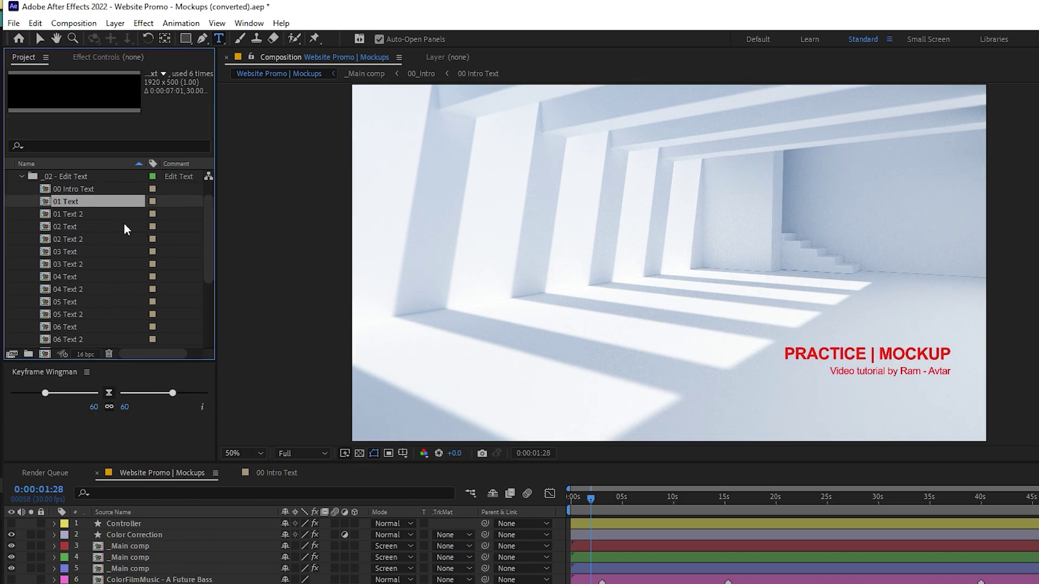
left_click_drag(592, 499, 610, 498)
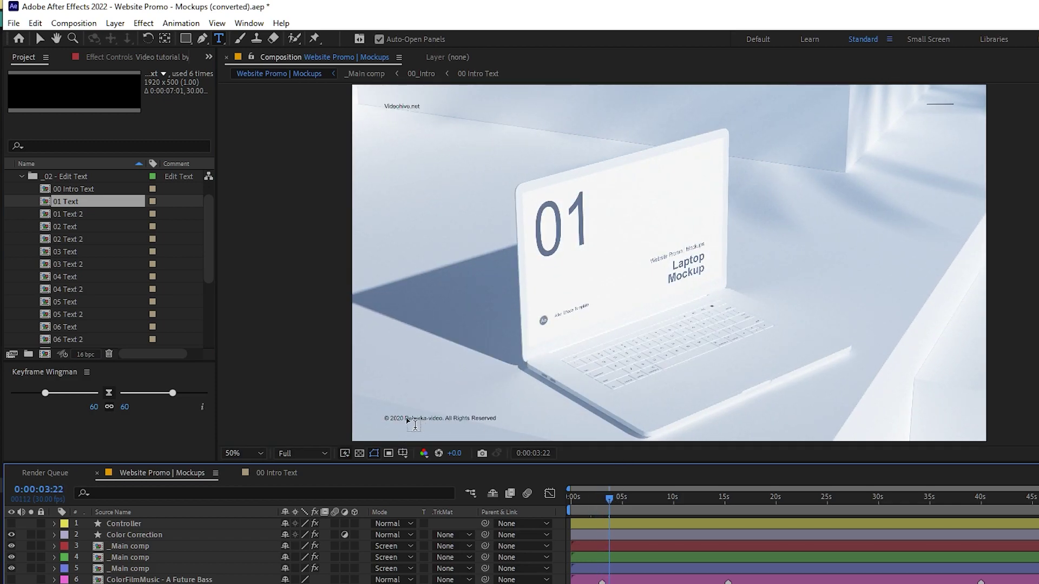
key("v")
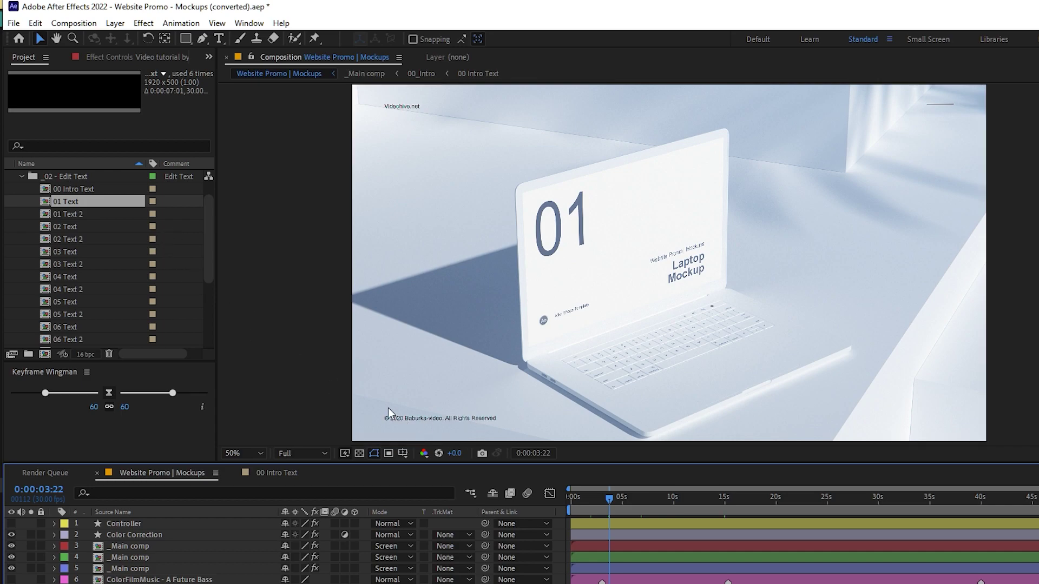
Step: Open the 01 Text comp and move the playhead to 0:00:03:16, where the title is fully shown
double_click(79, 202)
left_click(613, 505)
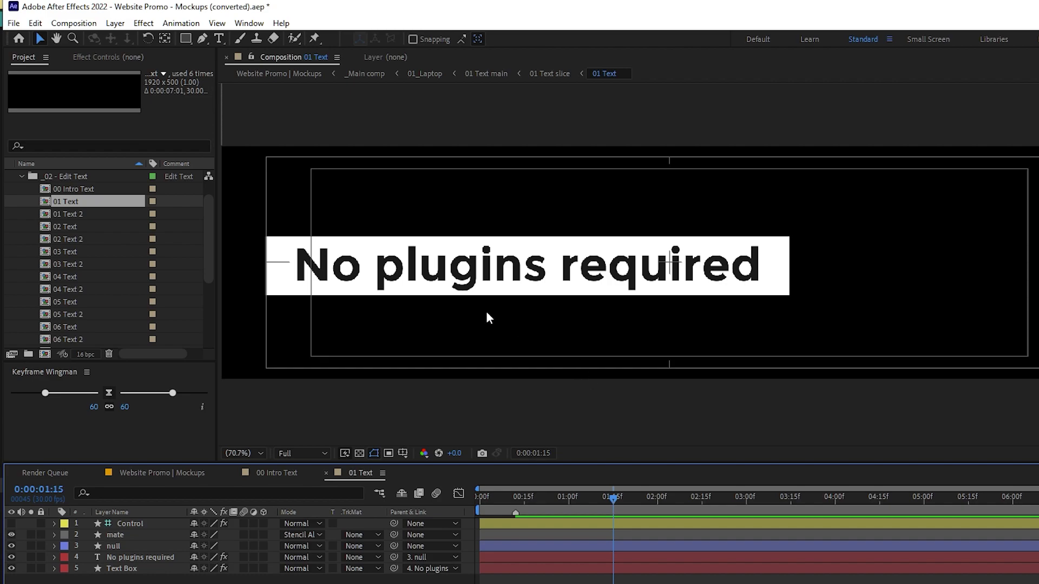
scroll(667, 297, "down", 1)
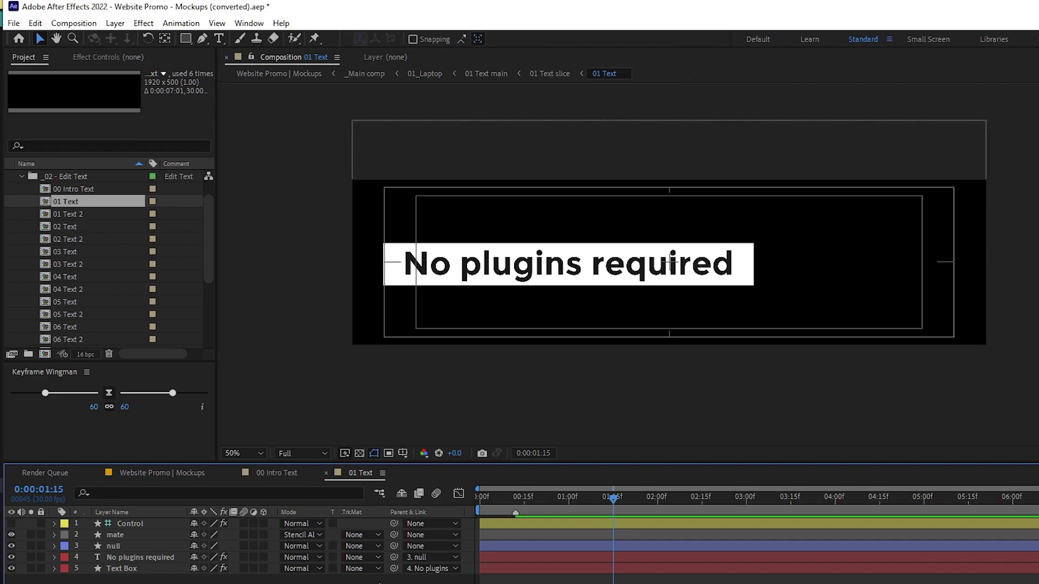
left_click(277, 473)
left_click(198, 473)
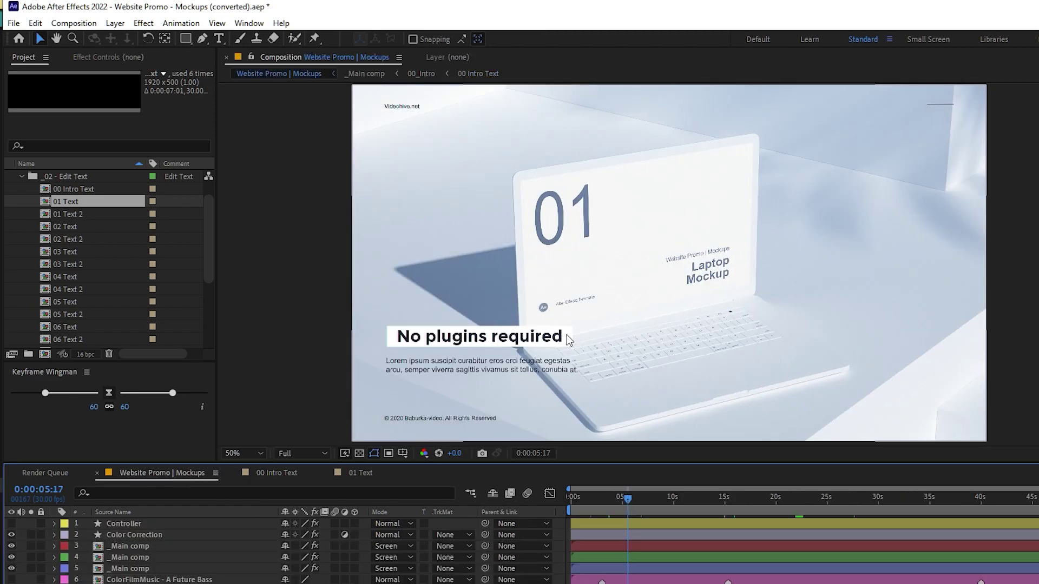
left_click(368, 473)
left_click(658, 500)
left_click_drag(658, 499, 792, 499)
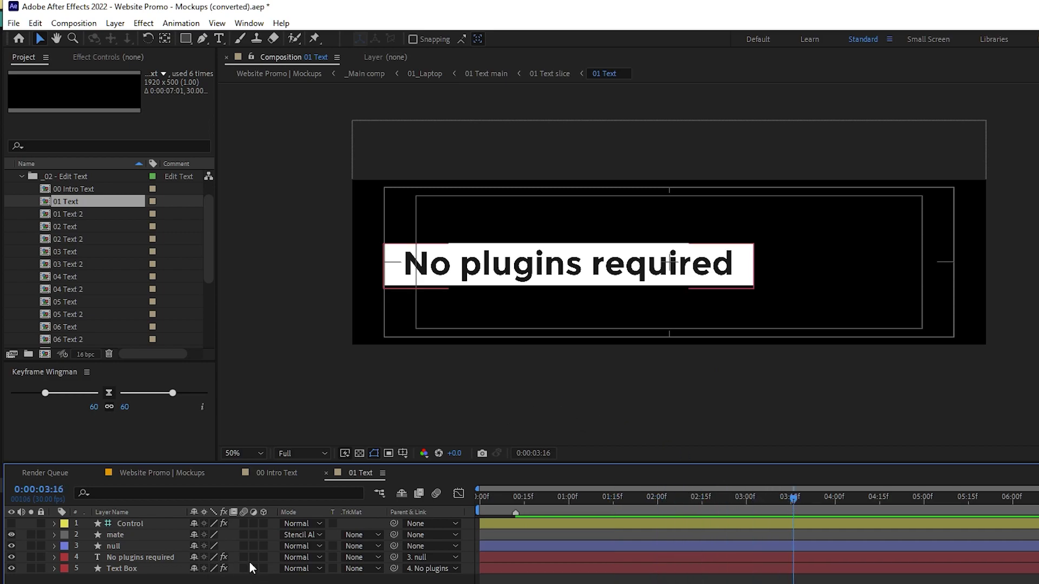
Step: Replace the title 'No plugins required' with 'Change this one' and view it in Website Promo | Mockups
double_click(140, 555)
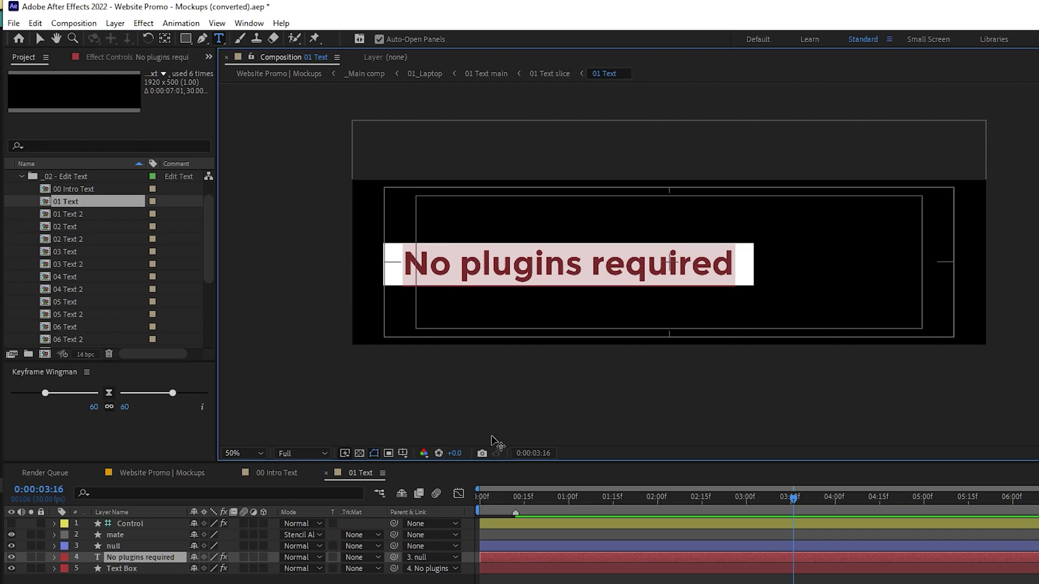
key("Left")
key("Right")
key("ctrl+a")
type("Change this one")
left_click(162, 473)
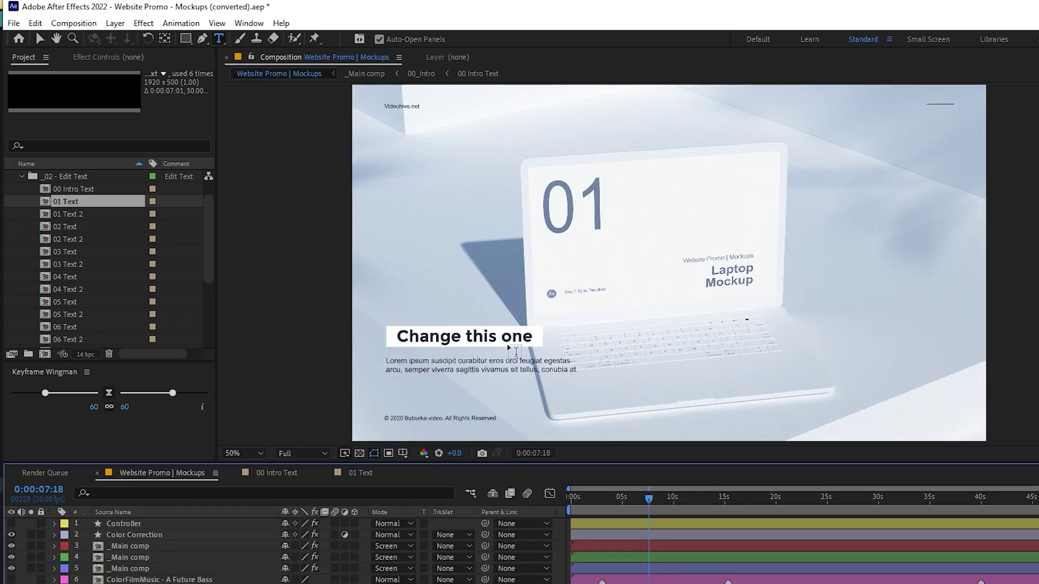
Step: Open the 01 Text 2 comp at a frame where the full description is visible
key("v")
left_click(407, 360)
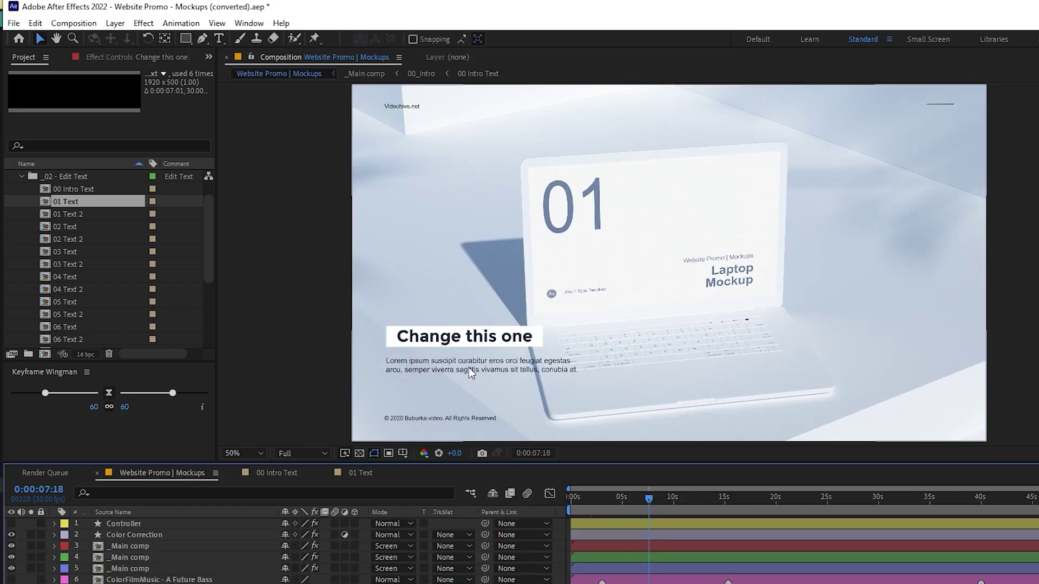
left_click(81, 215)
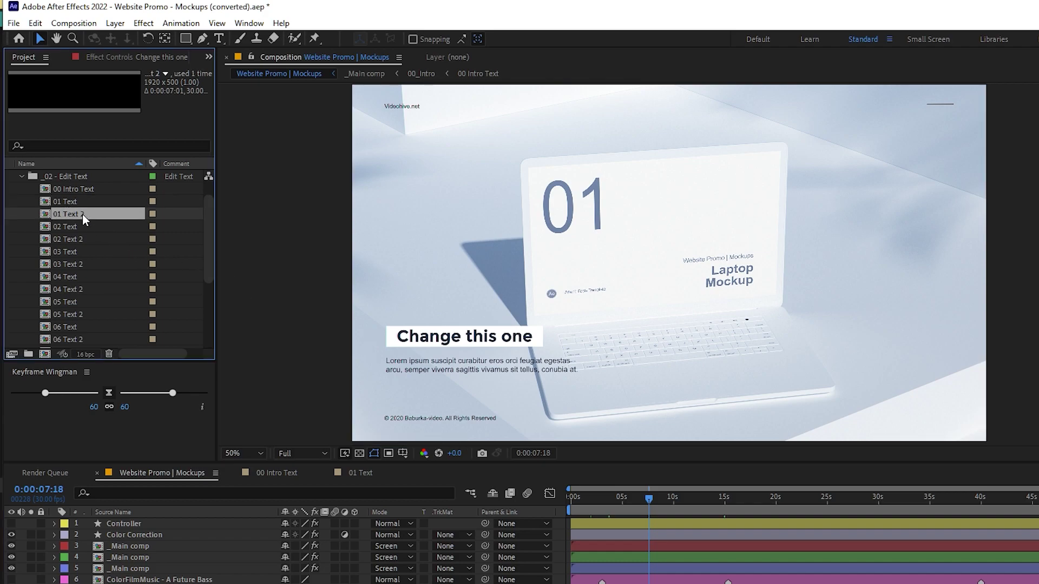
double_click(73, 217)
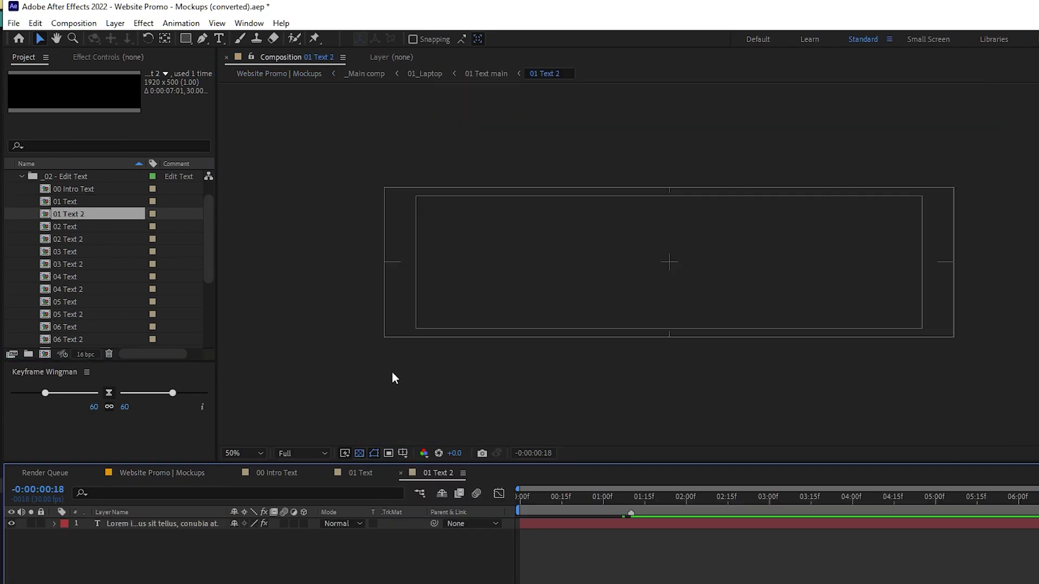
left_click(577, 497)
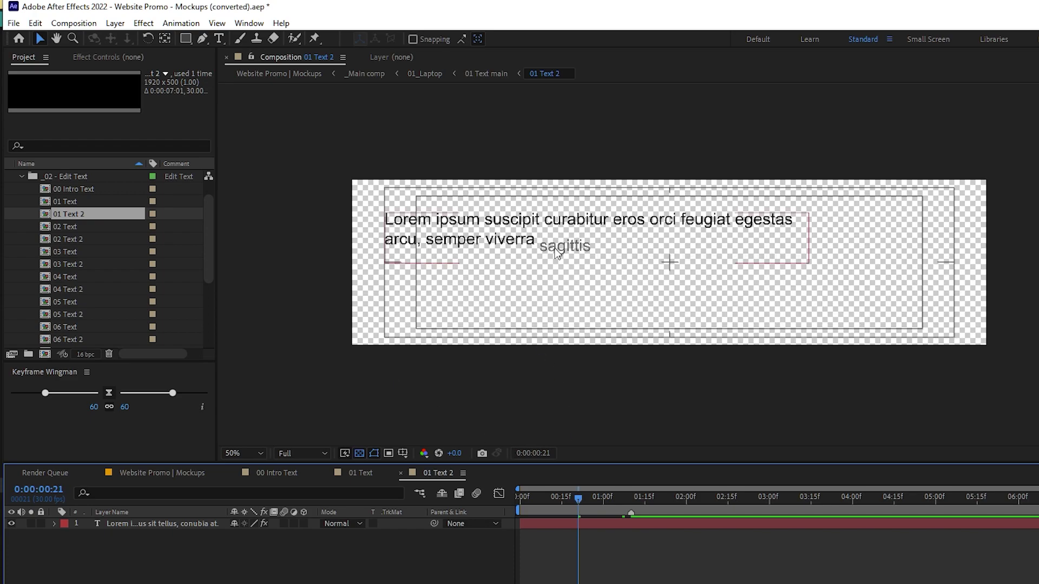
left_click_drag(598, 500, 747, 499)
Step: Make the description 'This is a tutorial as how you can make changes' / 'to an after effects template and make it your own.'
left_click(198, 524)
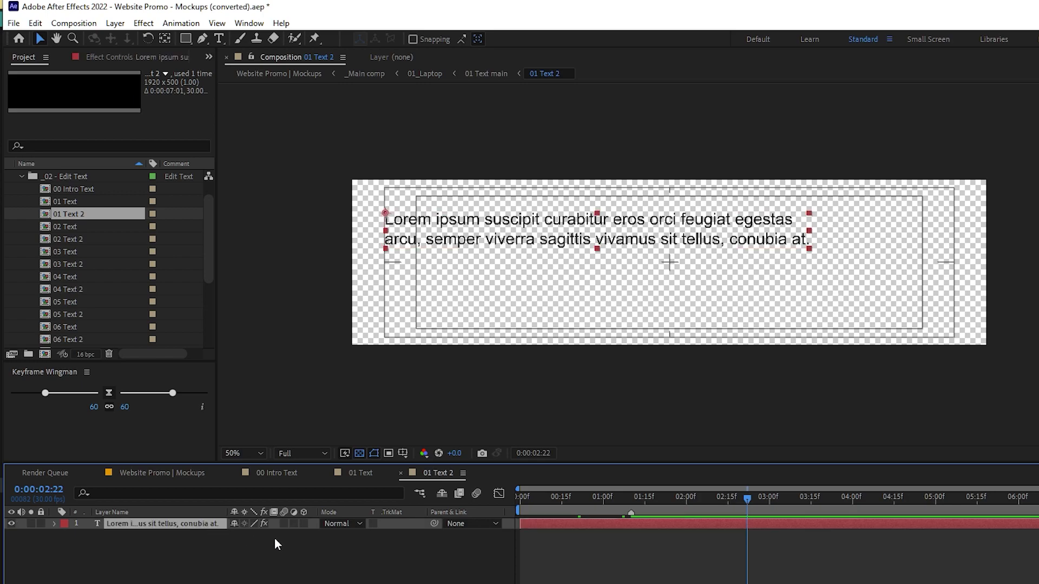
double_click(202, 530)
type("This is a tutorial")
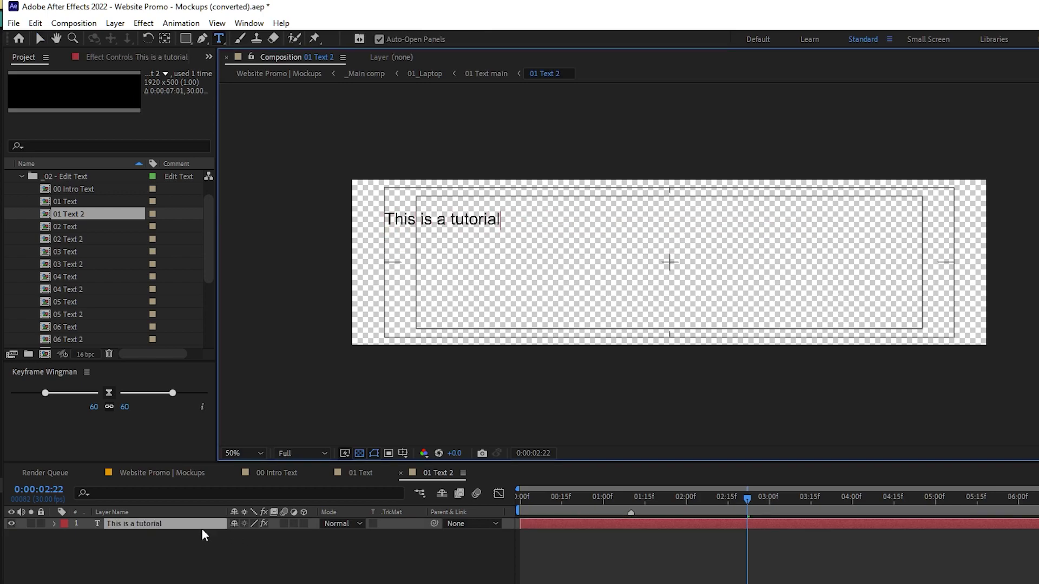
type(" as how you can make changes")
key("Return")
type("to an after effects template and make it your own.")
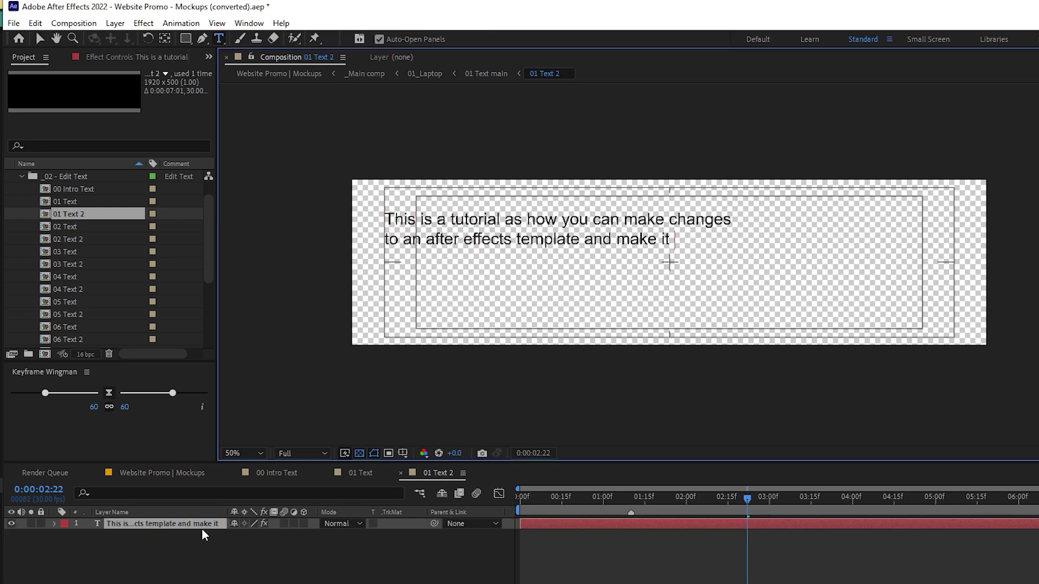
left_click(201, 474)
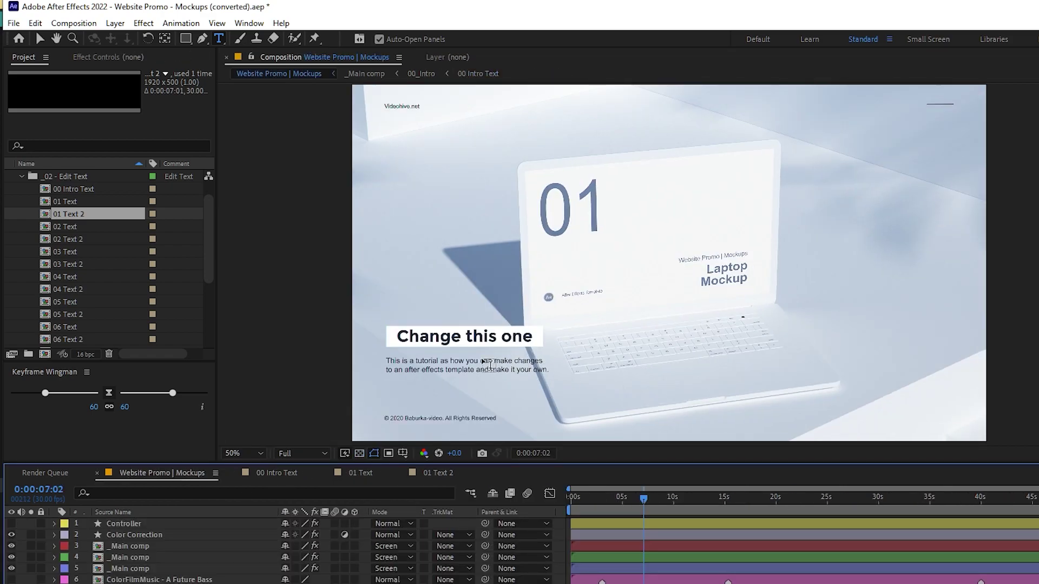
Step: Open the 02 Text comp and find the frame showing slide 02's title, checking it in the main promo
key("v")
left_click(74, 227)
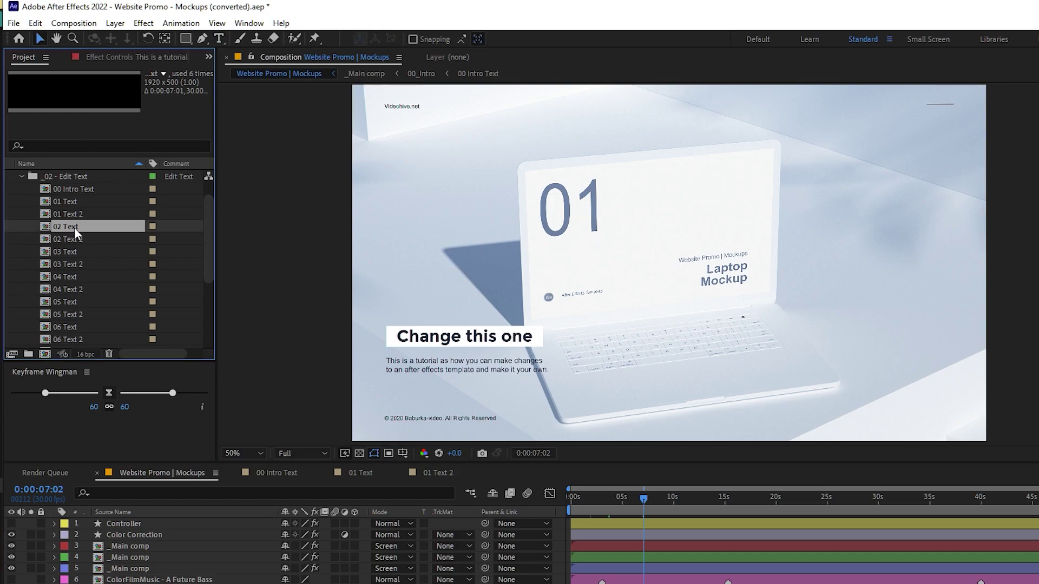
left_click_drag(644, 499, 684, 503)
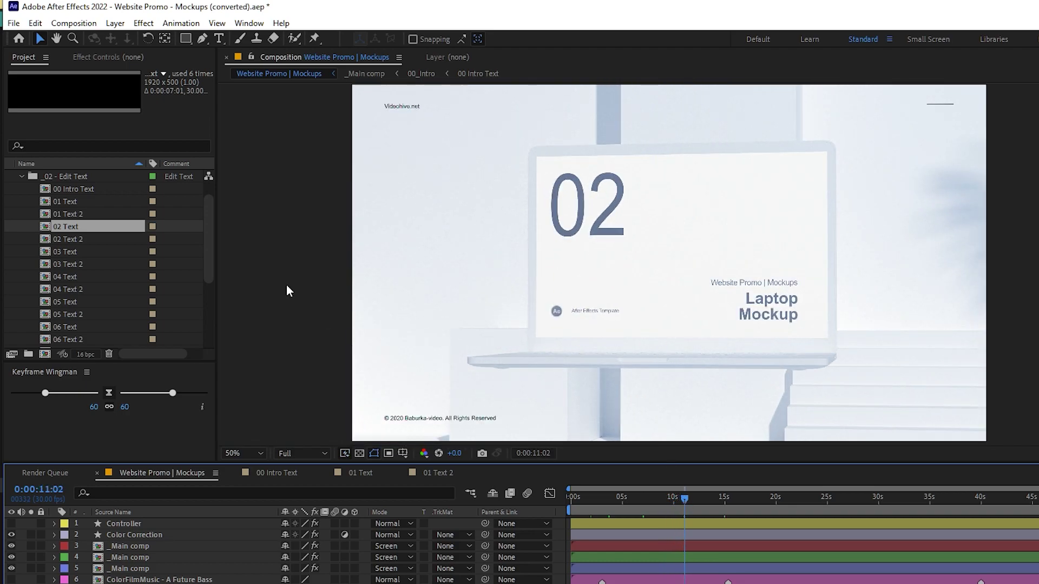
double_click(90, 228)
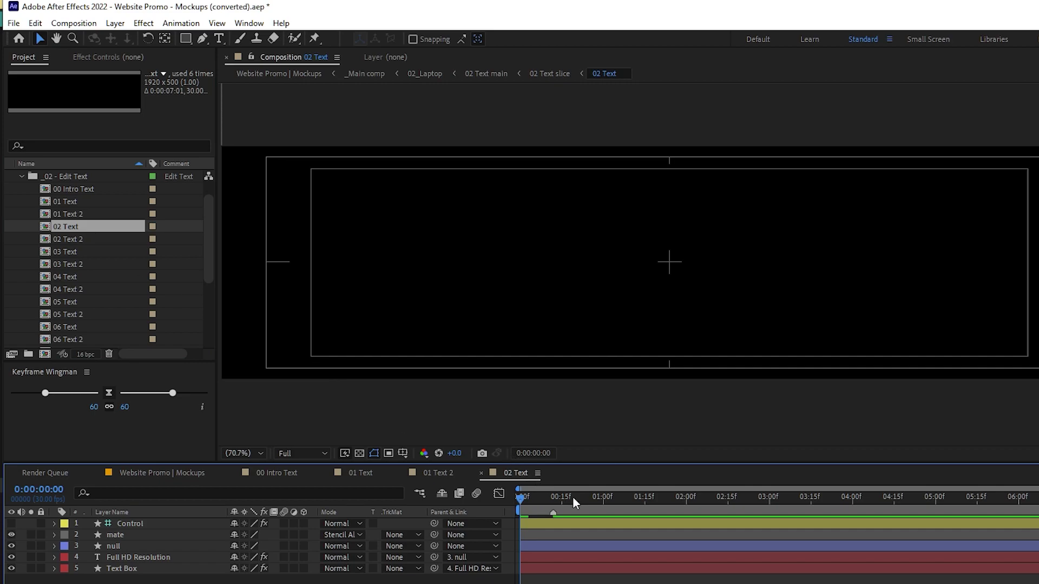
left_click(589, 497)
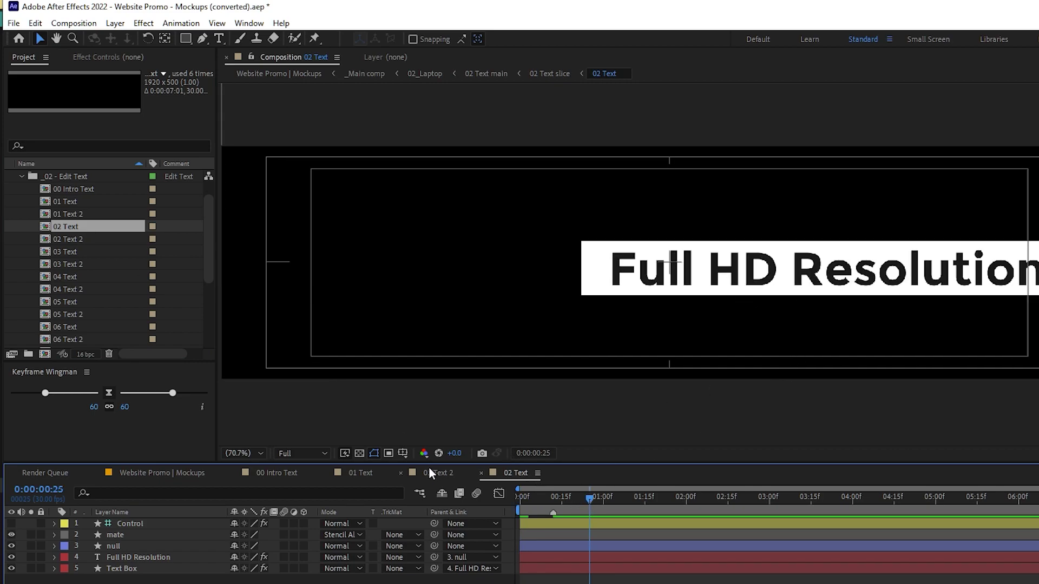
left_click(209, 471)
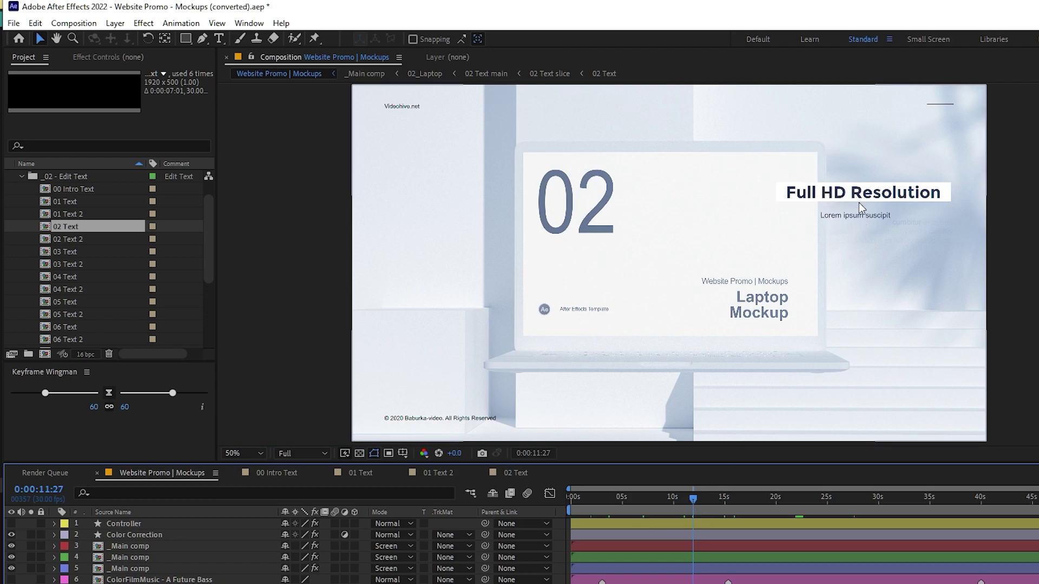
left_click(707, 497)
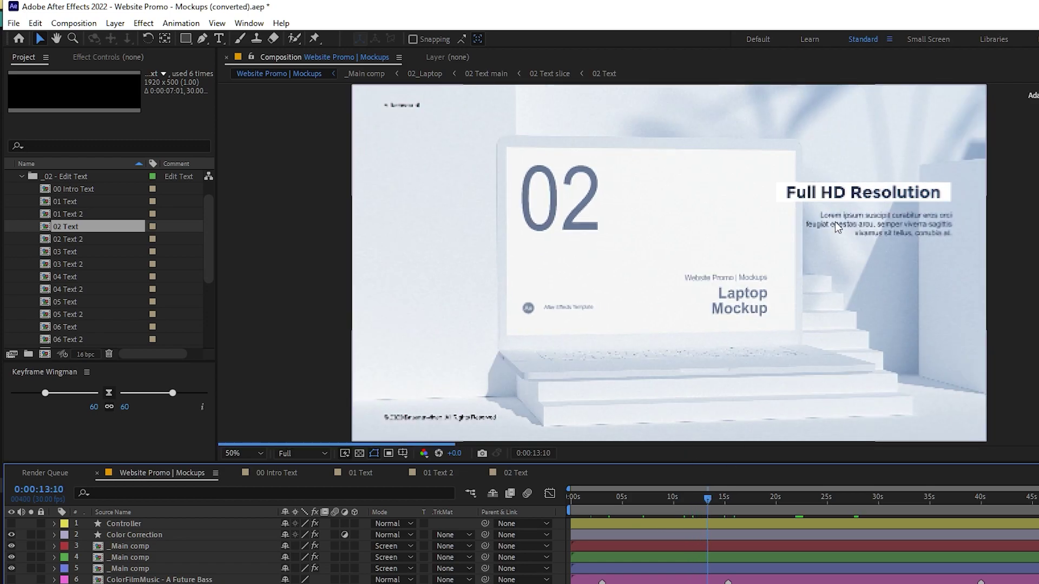
left_click(520, 474)
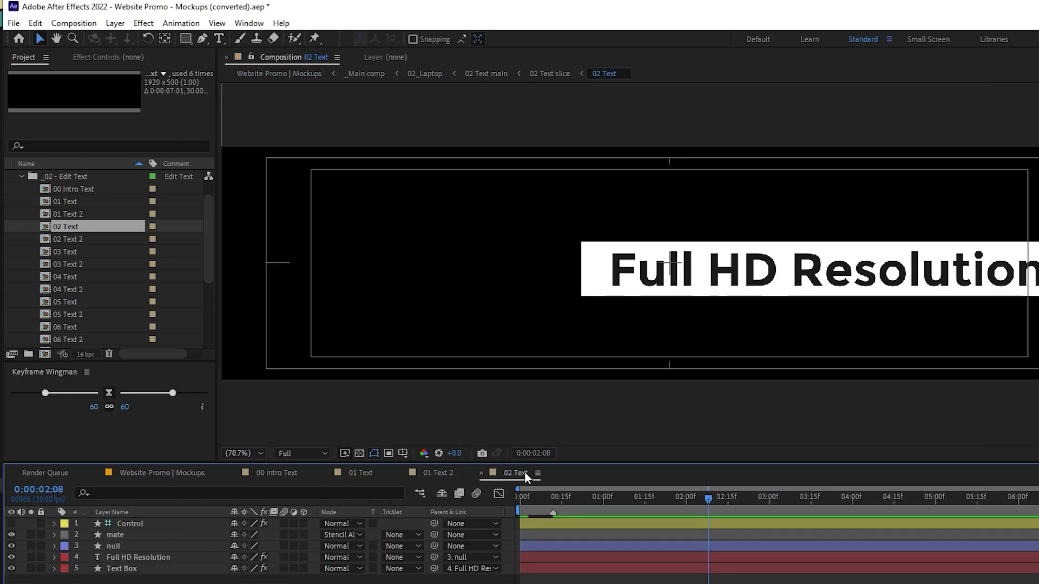
Step: Change the title 'Full HD Resolution' to 'Full 4k Resolution', then open 02 Text 2
double_click(146, 552)
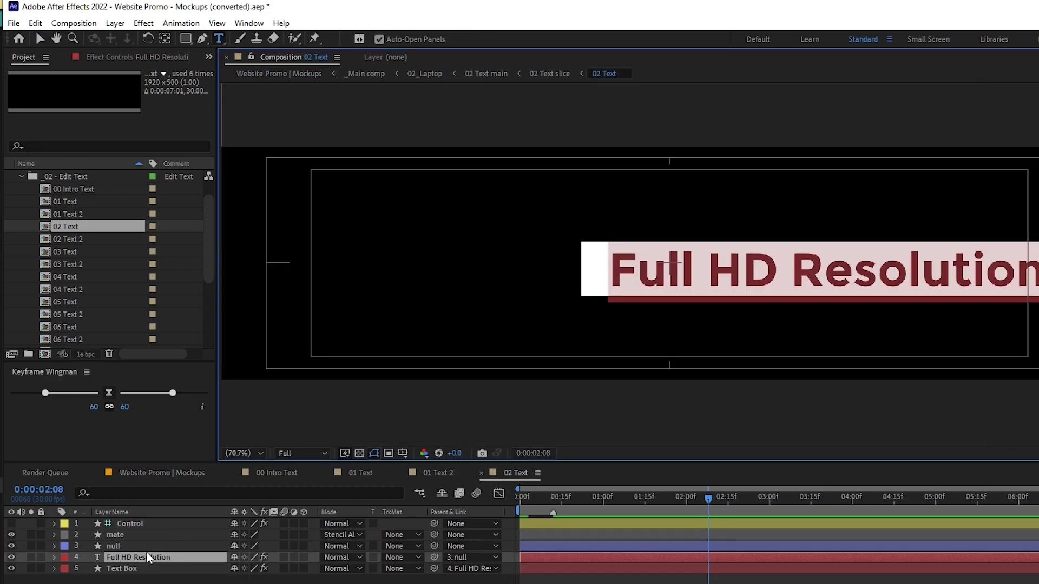
key("Home")
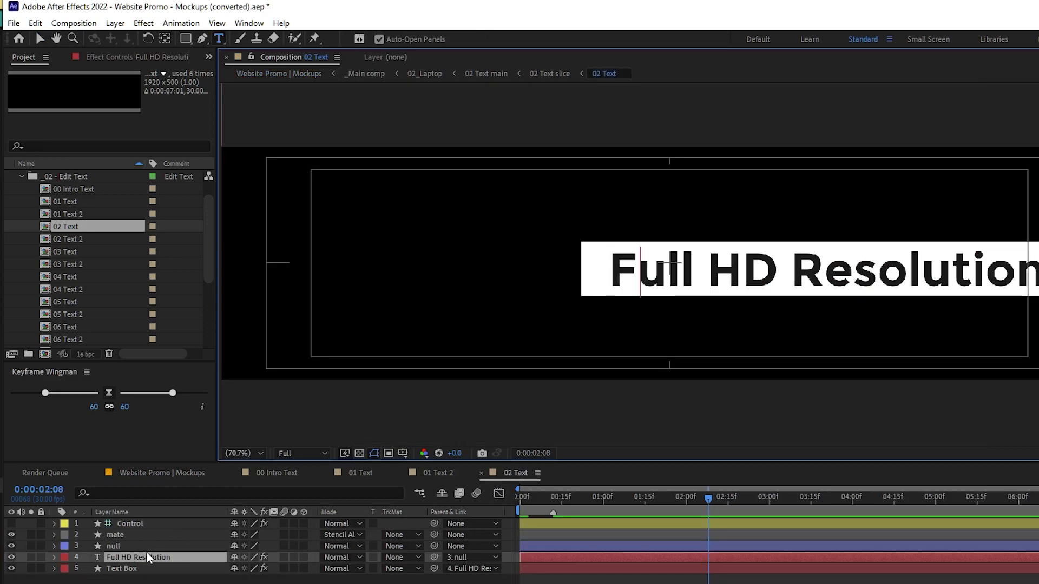
key("ctrl+Right")
key("ctrl+shift+Right")
type("4k")
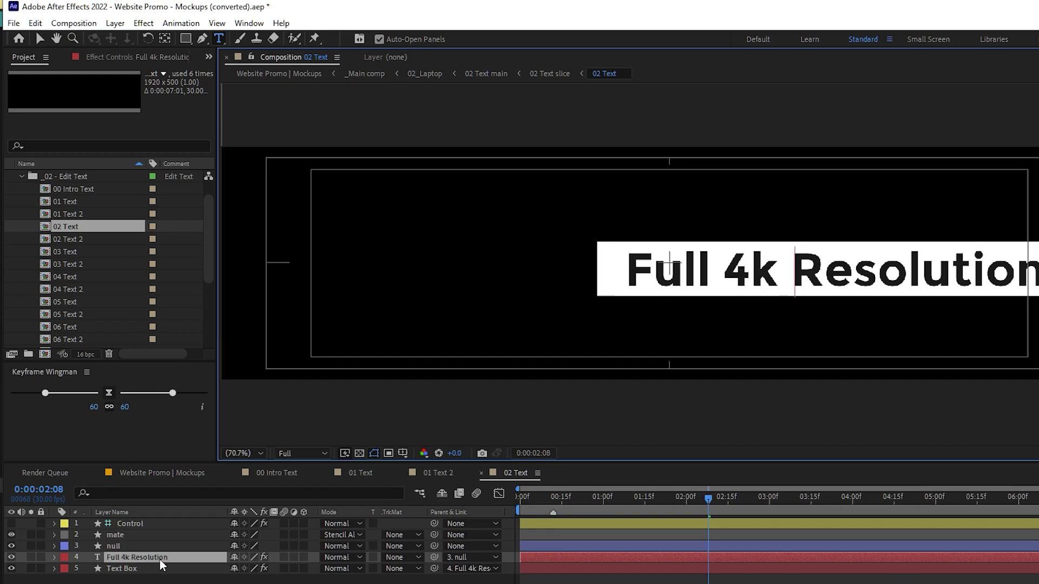
key("KP_Enter")
double_click(87, 239)
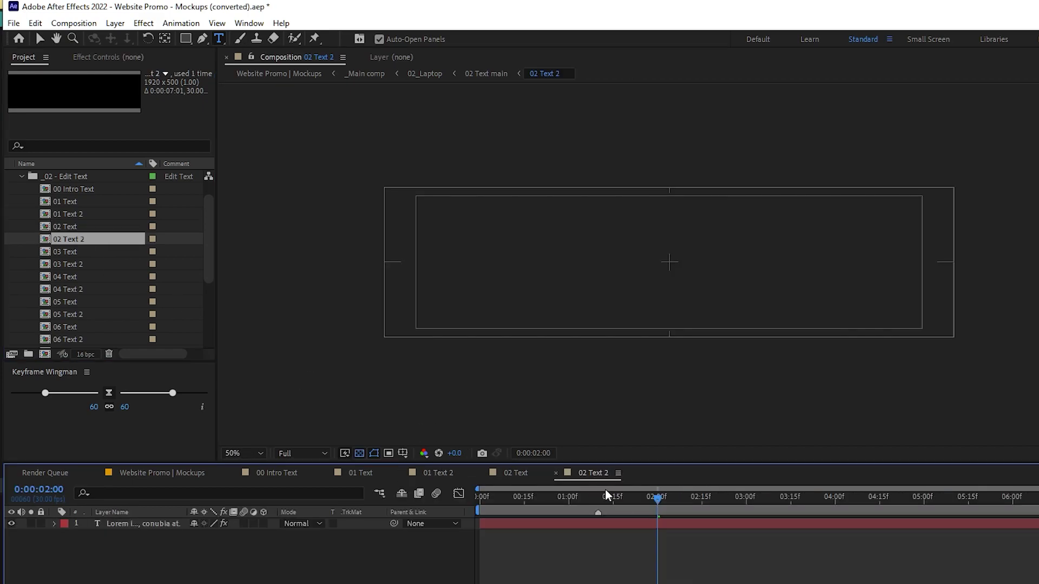
Step: Set the description to 'This is something you must know as you can enhance your videos and attract viewers' in Bold
left_click(148, 524)
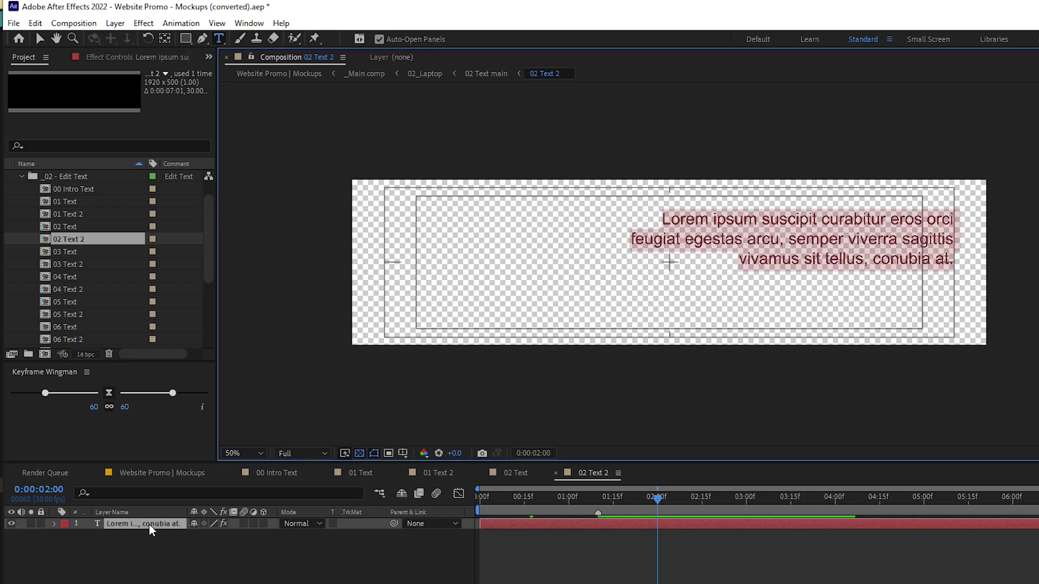
type("This is something you must know as you can enha")
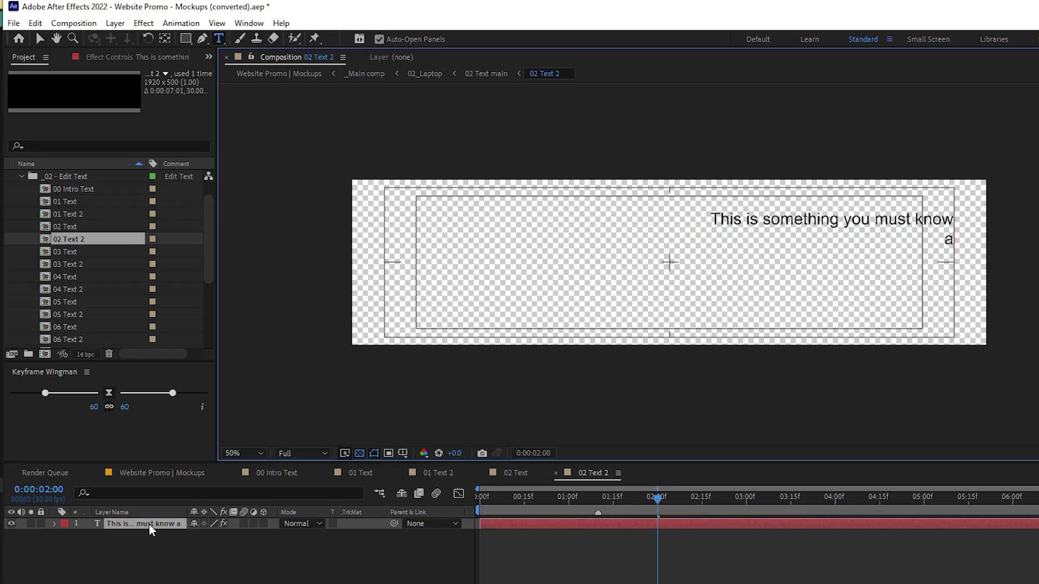
type("nce your videos and attract viewers")
key("ctrl+a")
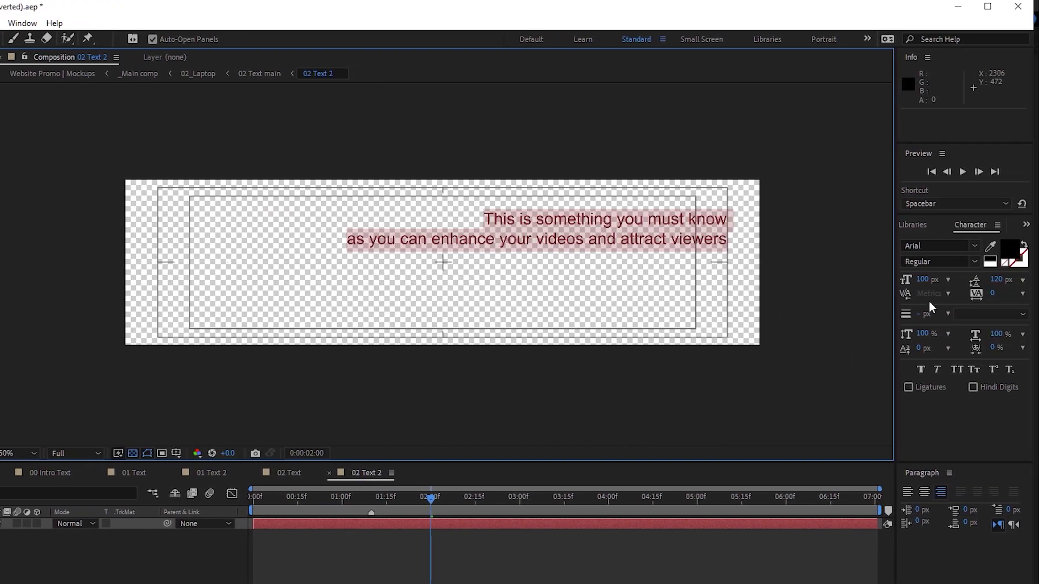
left_click(937, 245)
key("Down")
key("Down")
key("Return")
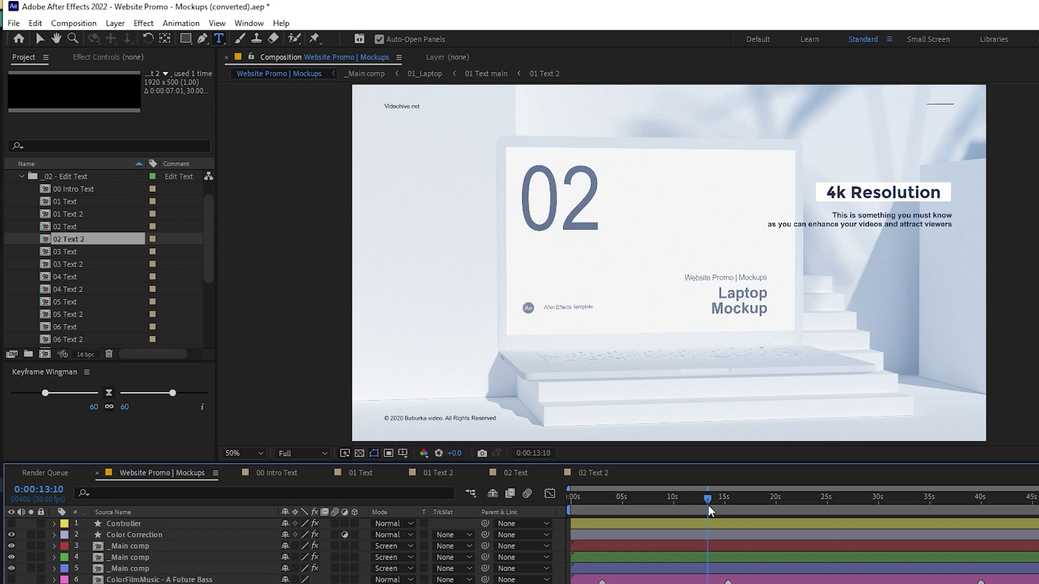
left_click_drag(709, 503, 824, 502)
key("v")
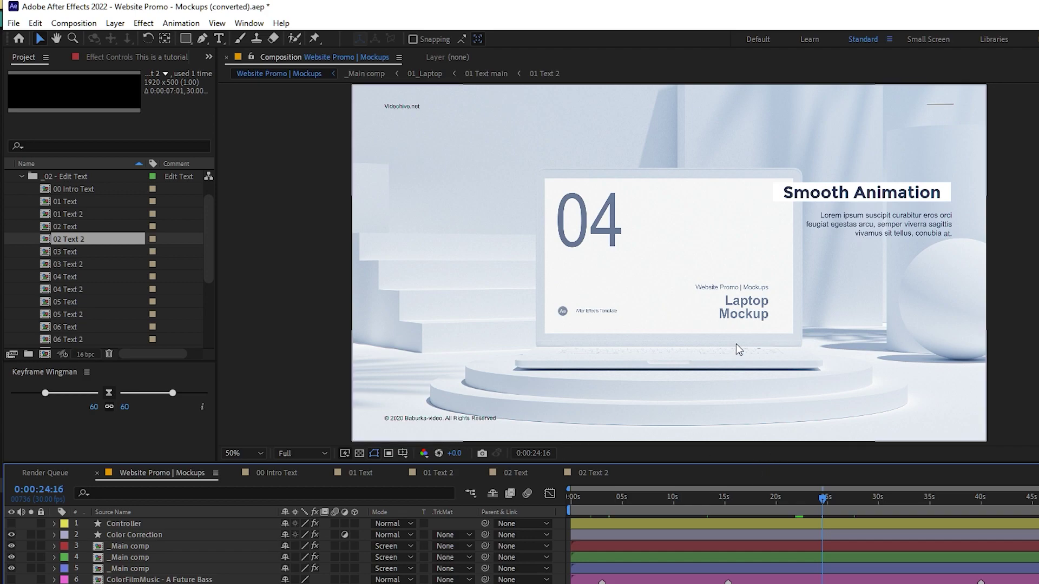
scroll(91, 263, "up", 1)
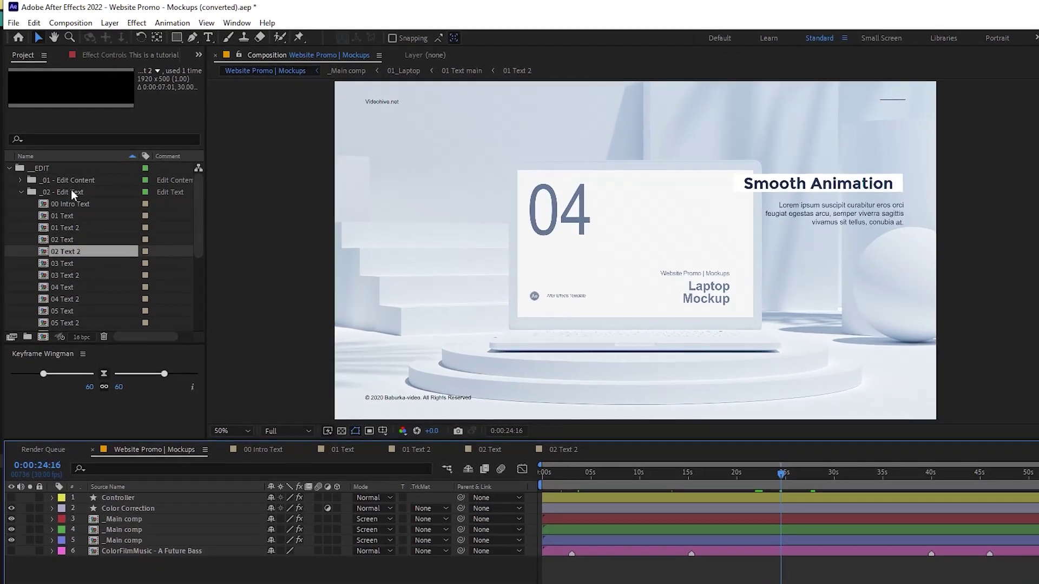
left_click(71, 193)
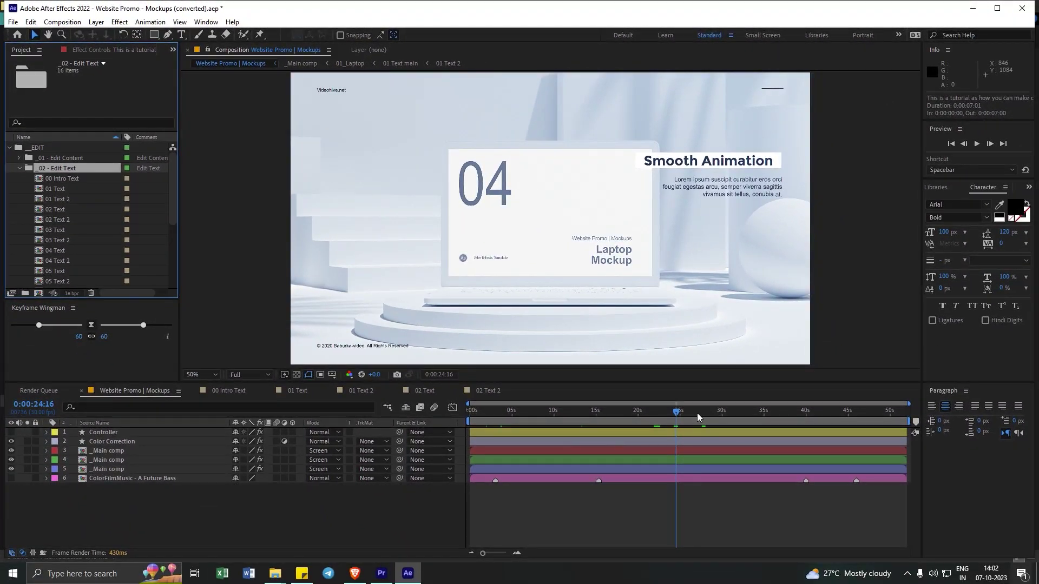
left_click_drag(696, 413, 823, 416)
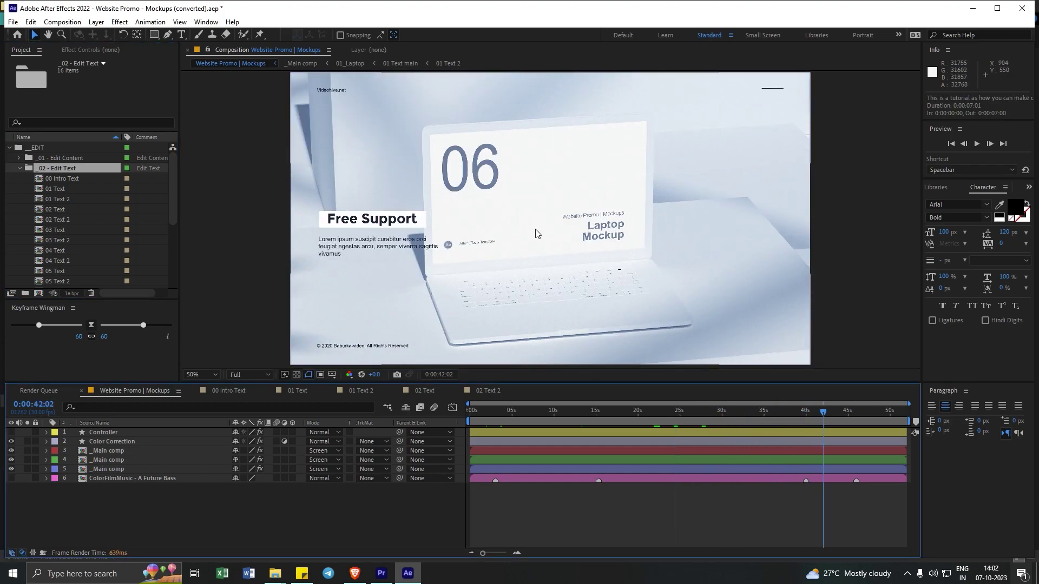